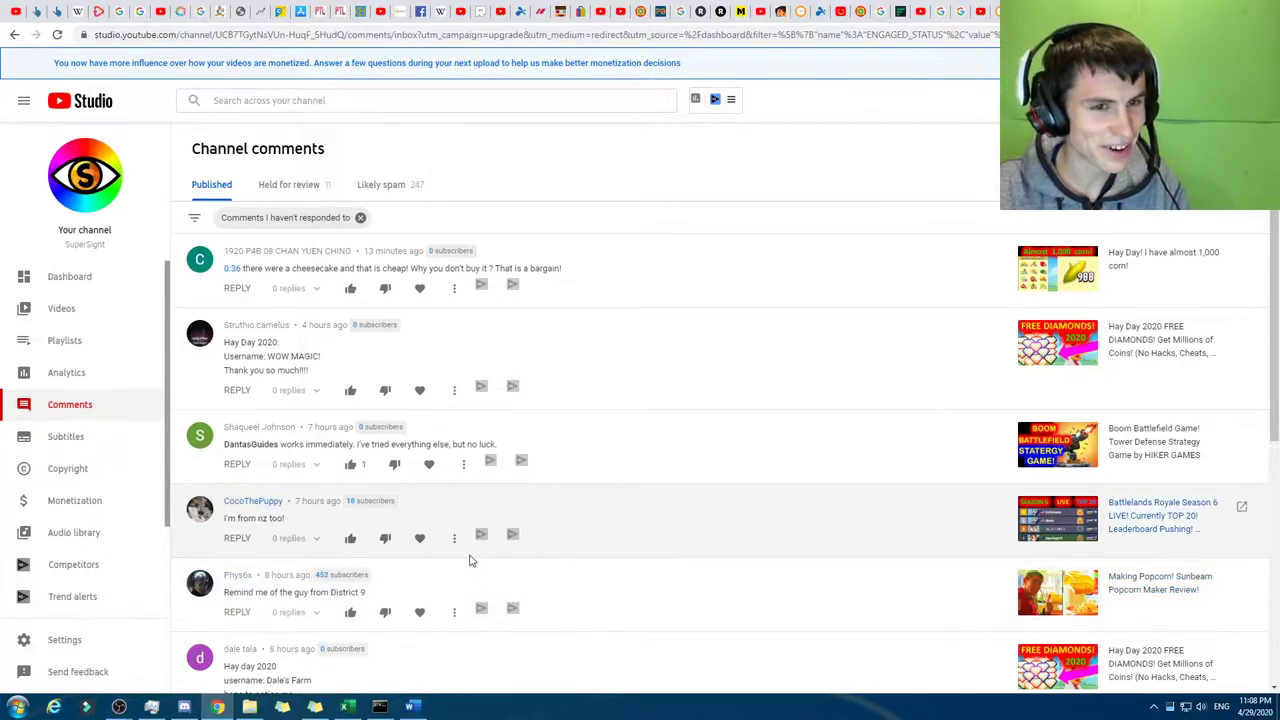
{"action": "left_click", "coordinate": [396, 190]}
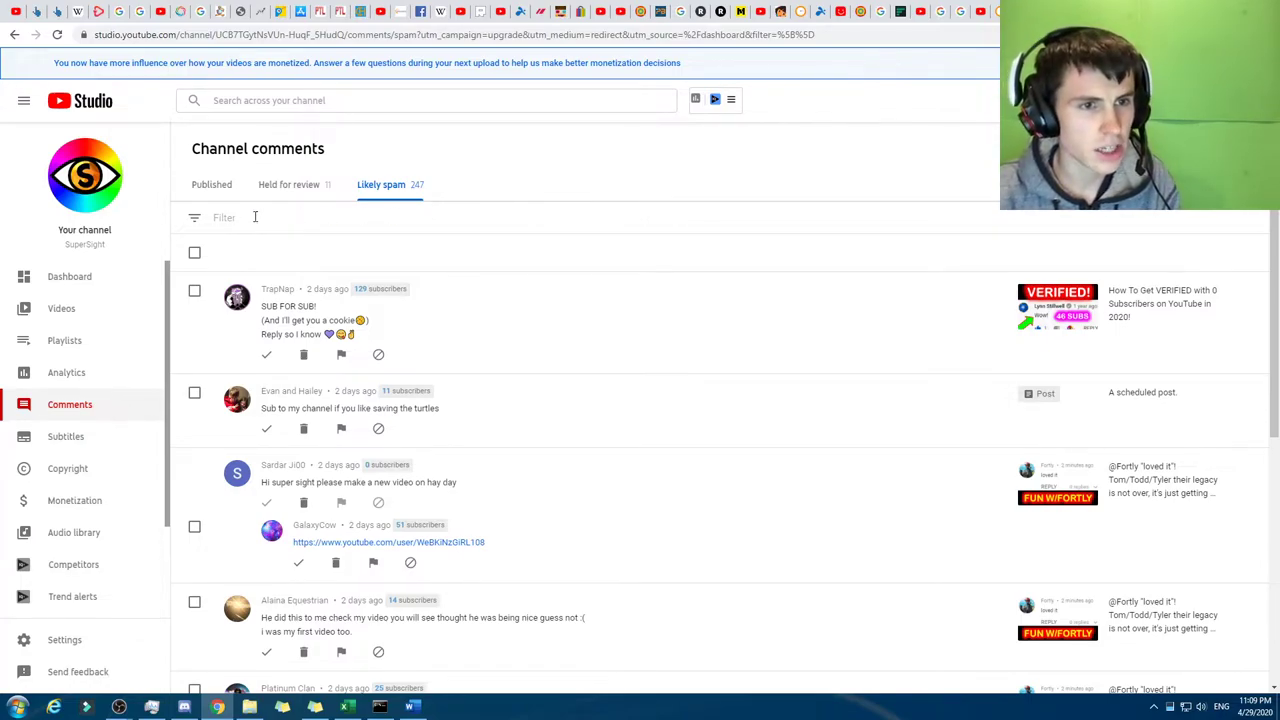
Switch to the Published comments not yet responded to, scroll through them, and return to the top.
{"action": "left_click", "coordinate": [218, 192]}
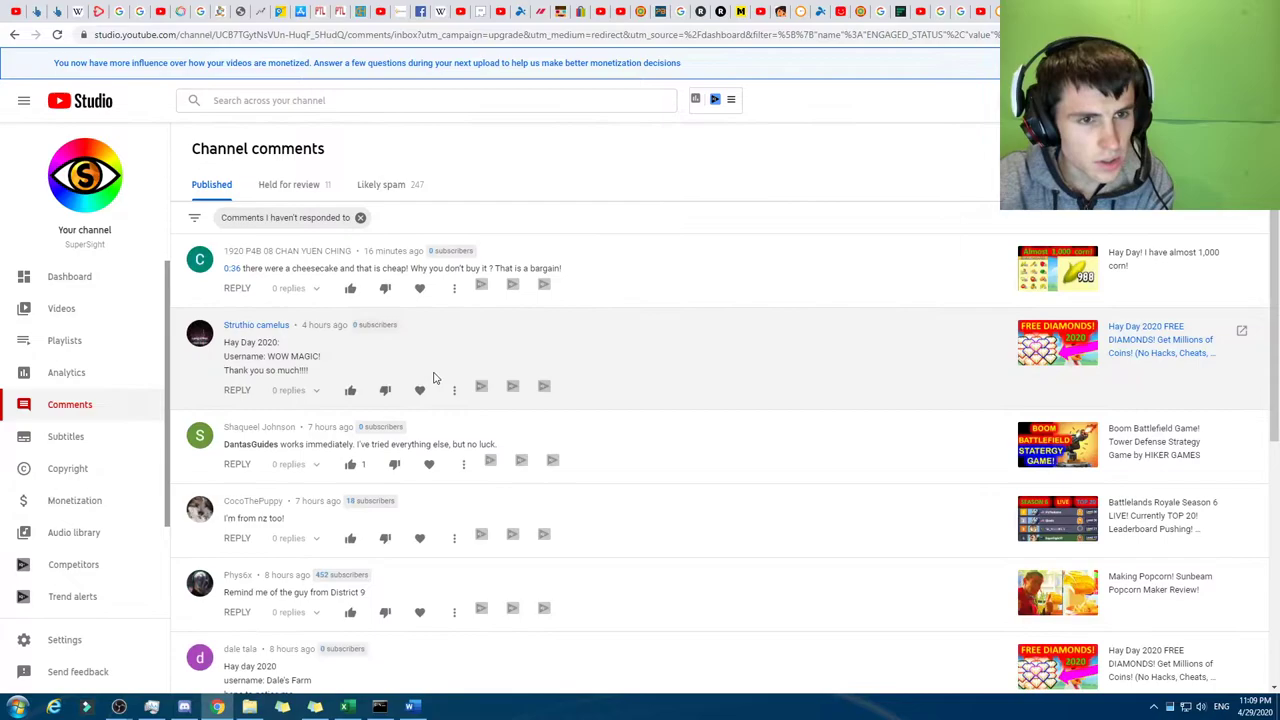
{"action": "scroll", "coordinate": [445, 400], "scroll_direction": "down", "scroll_amount": 3}
{"action": "scroll", "coordinate": [465, 455], "scroll_direction": "down", "scroll_amount": 1}
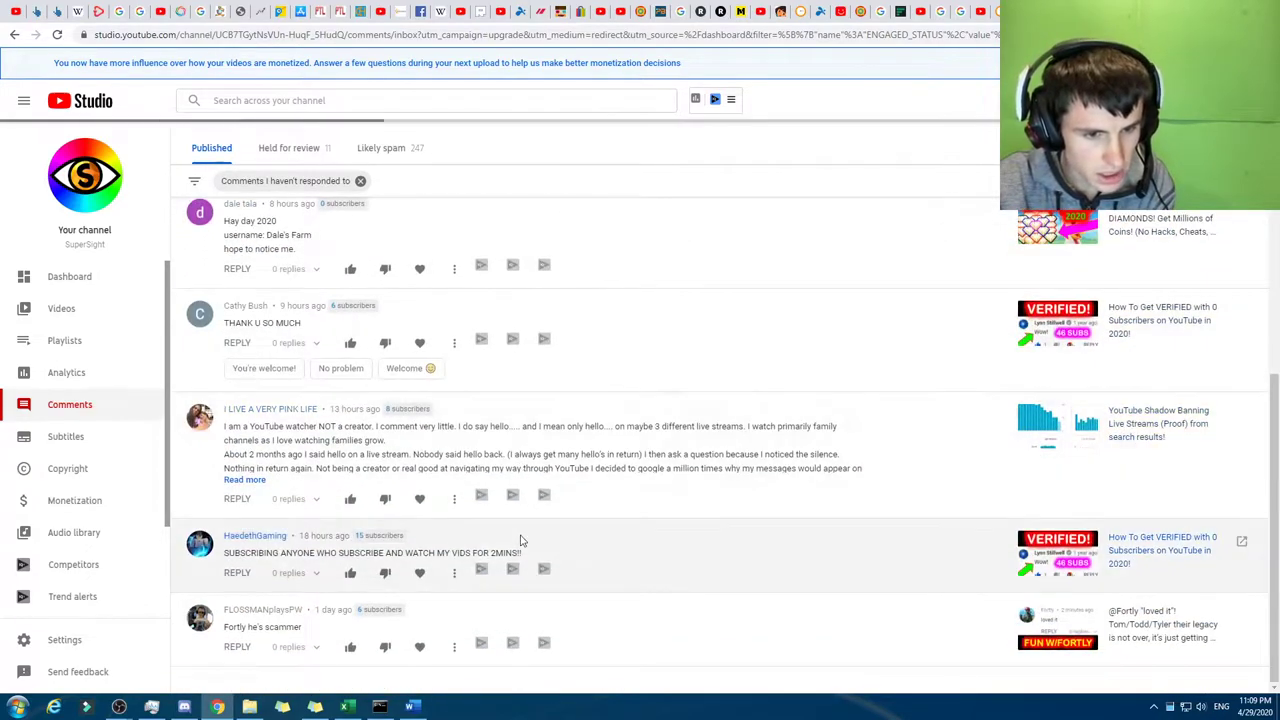
{"action": "scroll", "coordinate": [521, 585], "scroll_direction": "down", "scroll_amount": 4}
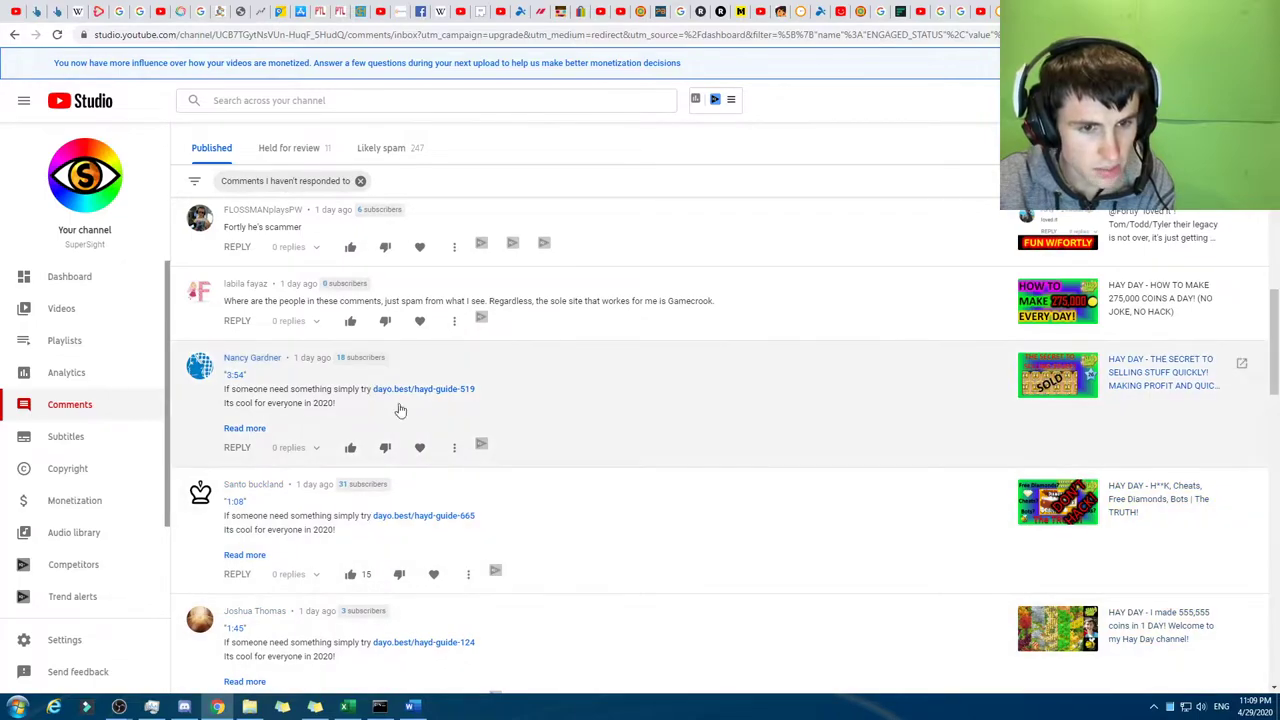
{"action": "scroll", "coordinate": [400, 409], "scroll_direction": "up", "scroll_amount": 2}
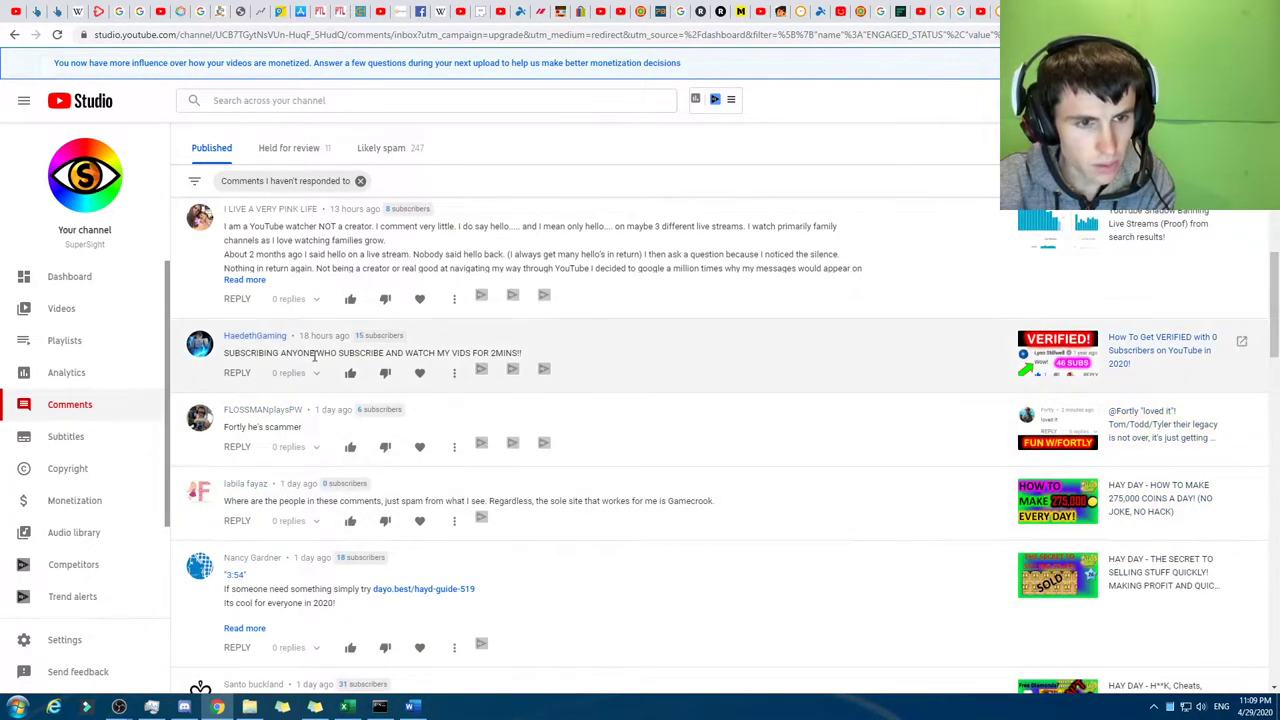
{"action": "scroll", "coordinate": [443, 463], "scroll_direction": "up", "scroll_amount": 4}
{"action": "scroll", "coordinate": [503, 511], "scroll_direction": "up", "scroll_amount": 2}
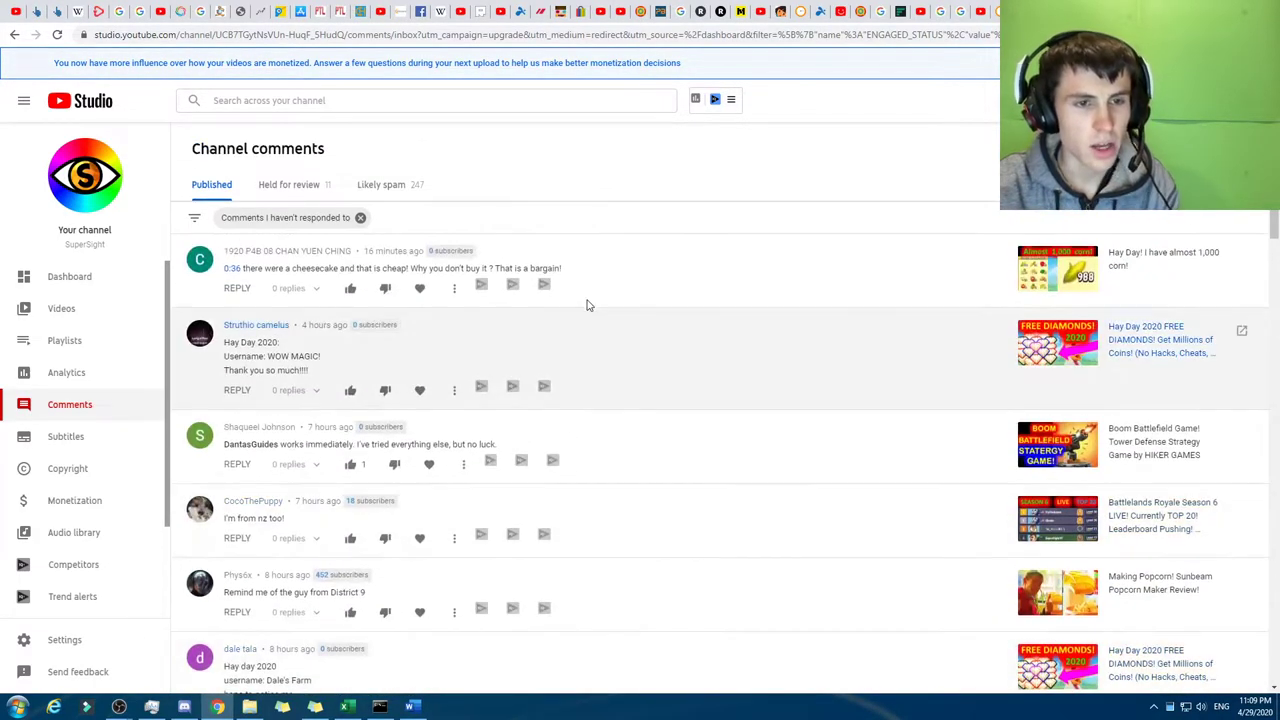
Reopen the Likely spam tab and browse its 247 flagged comments.
{"action": "left_click", "coordinate": [393, 186]}
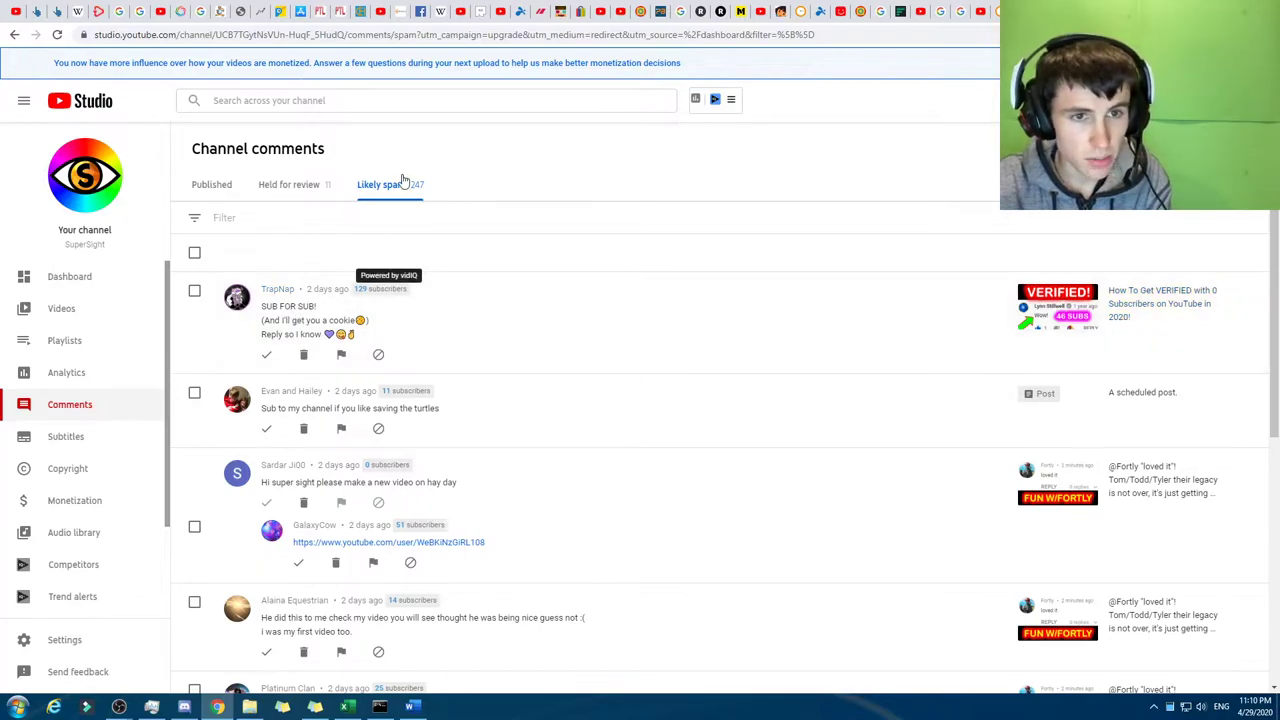
{"action": "scroll", "coordinate": [418, 364], "scroll_direction": "down", "scroll_amount": 1}
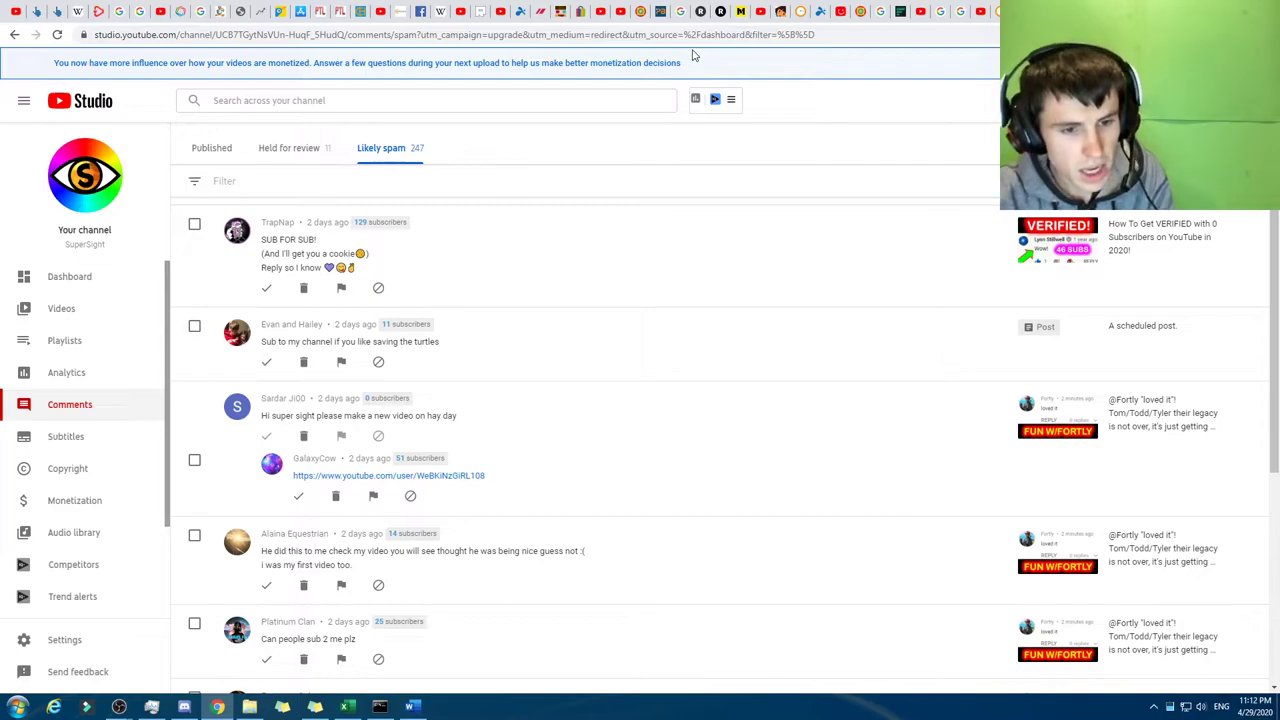
Copy the text of the flagged 'Great video, keep it up!' comment.
{"action": "scroll", "coordinate": [443, 465], "scroll_direction": "down", "scroll_amount": 1}
{"action": "scroll", "coordinate": [450, 448], "scroll_direction": "down", "scroll_amount": 3}
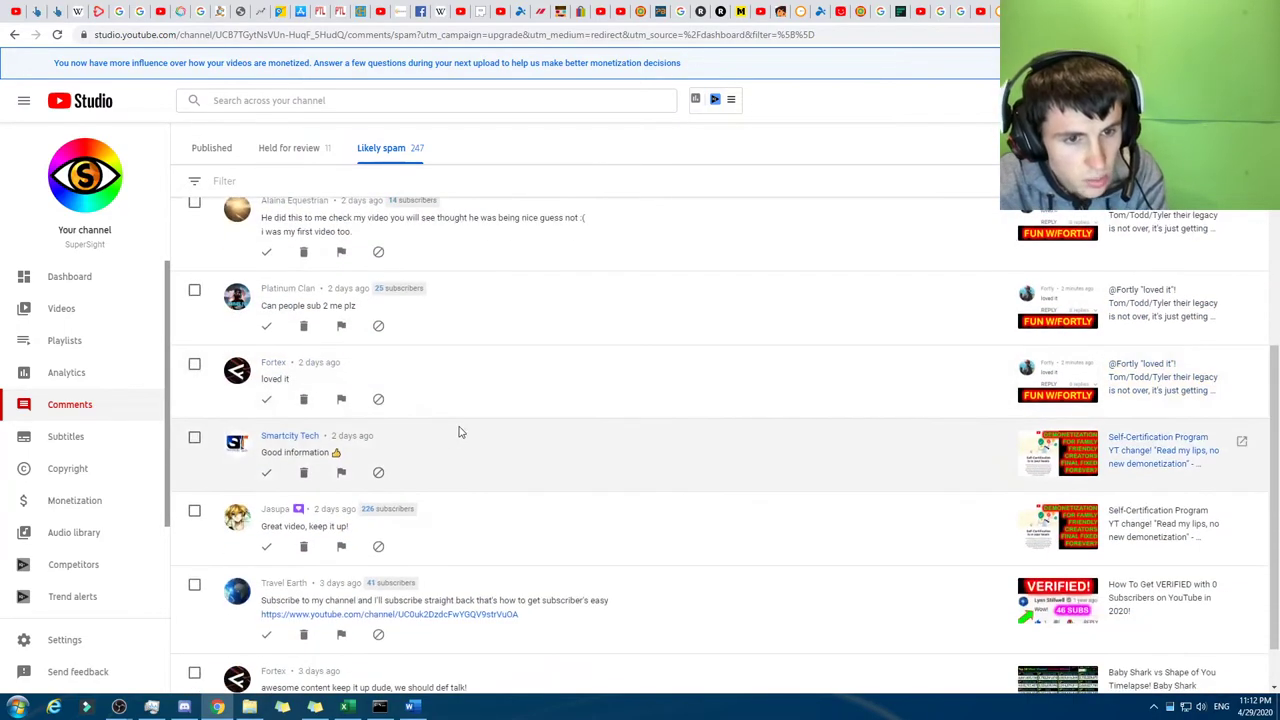
{"action": "scroll", "coordinate": [486, 437], "scroll_direction": "down", "scroll_amount": 1}
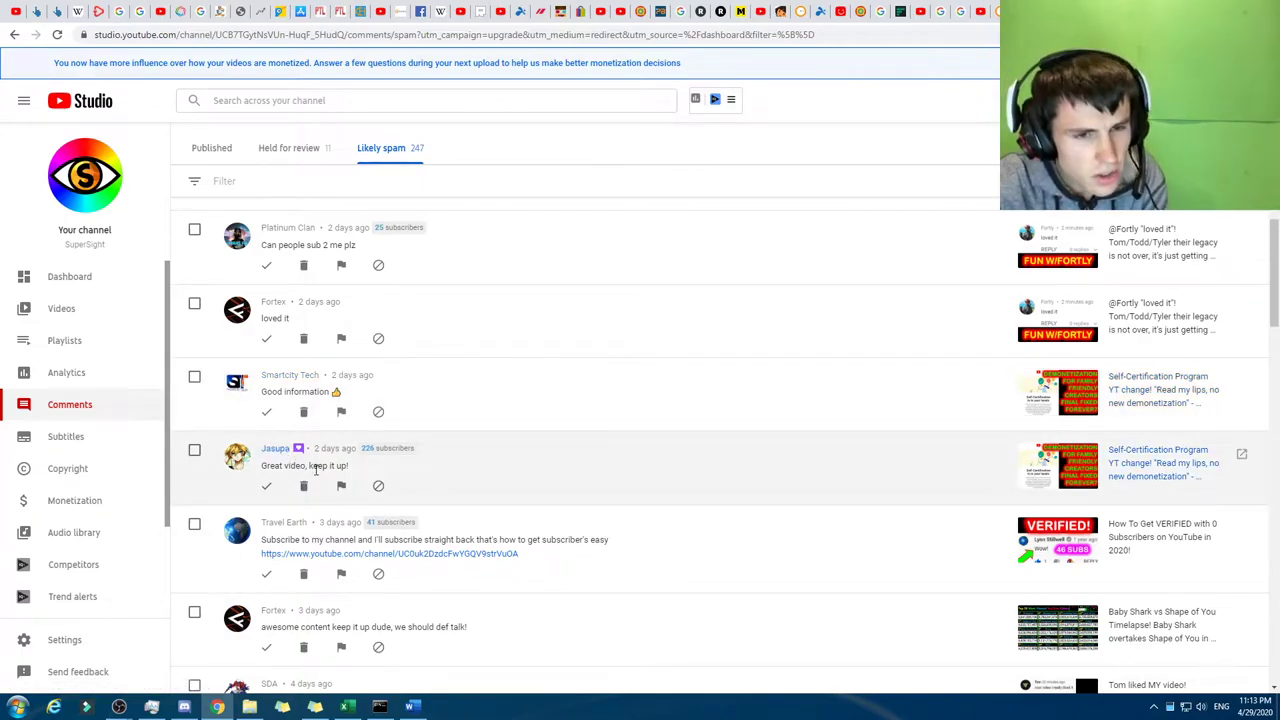
{"action": "left_click_drag", "start_coordinate": [360, 468], "coordinate": [268, 478]}
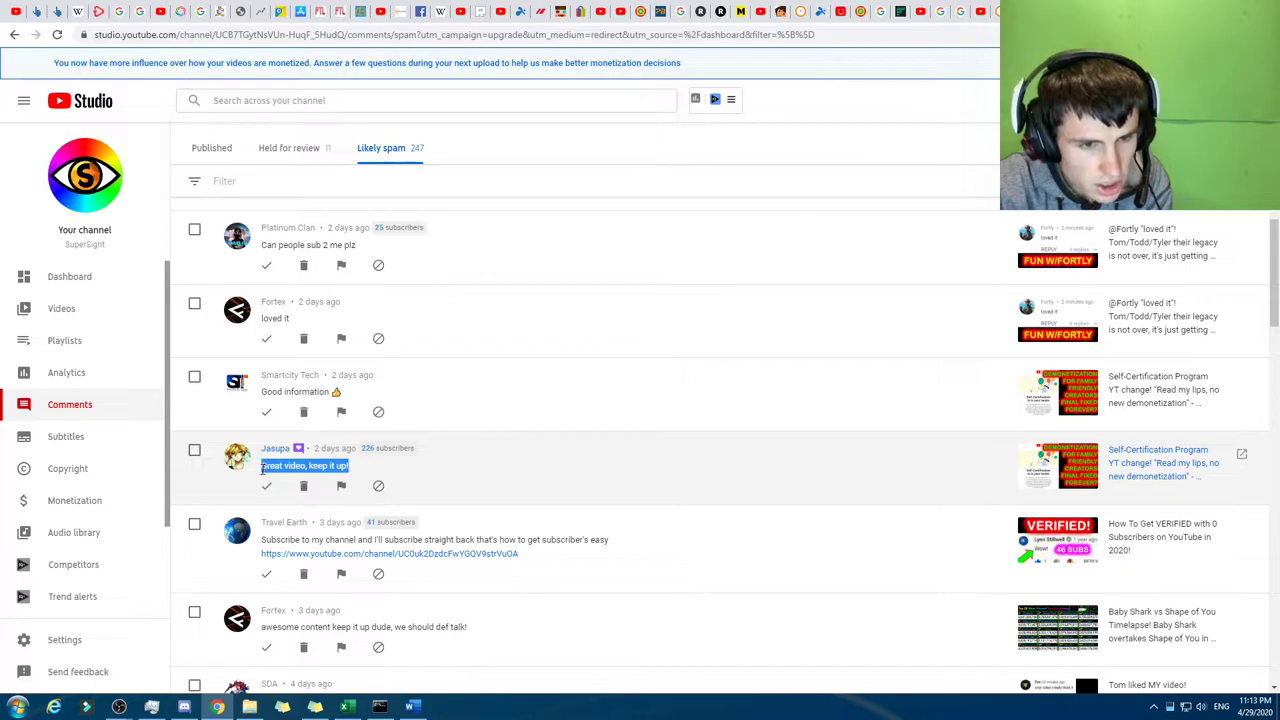
{"action": "right_click", "coordinate": [268, 478]}
{"action": "left_click", "coordinate": [289, 476]}
Replace the Published comments filter with a search for 'Great video, keep it up!'.
{"action": "left_click", "coordinate": [208, 152]}
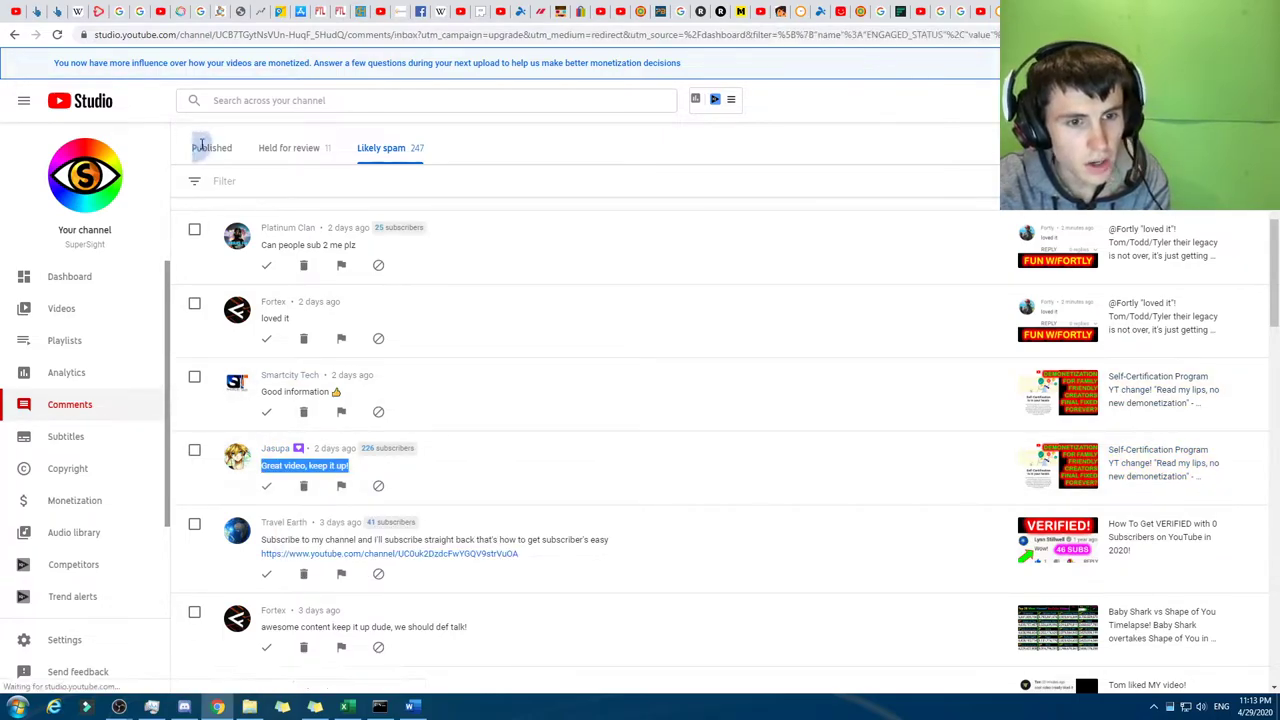
{"action": "left_click", "coordinate": [360, 218]}
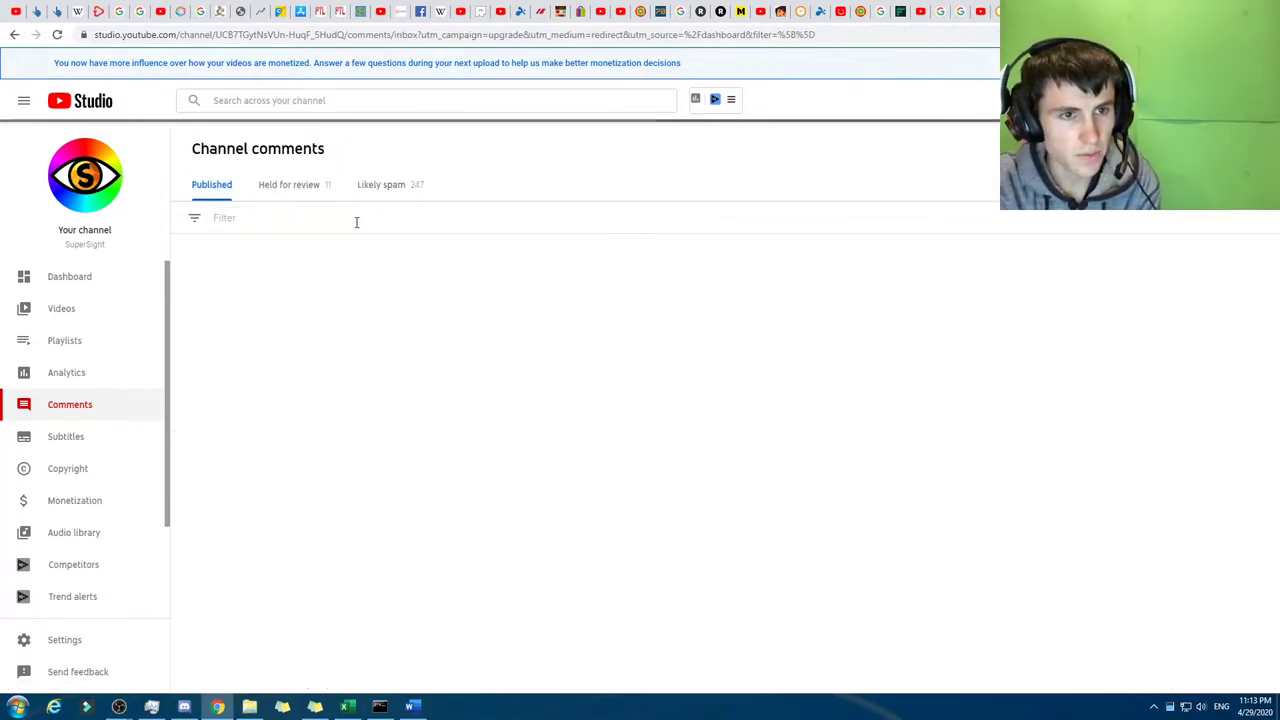
{"action": "left_click", "coordinate": [365, 218]}
{"action": "key", "text": "ctrl+v"}
{"action": "key", "text": "Return"}
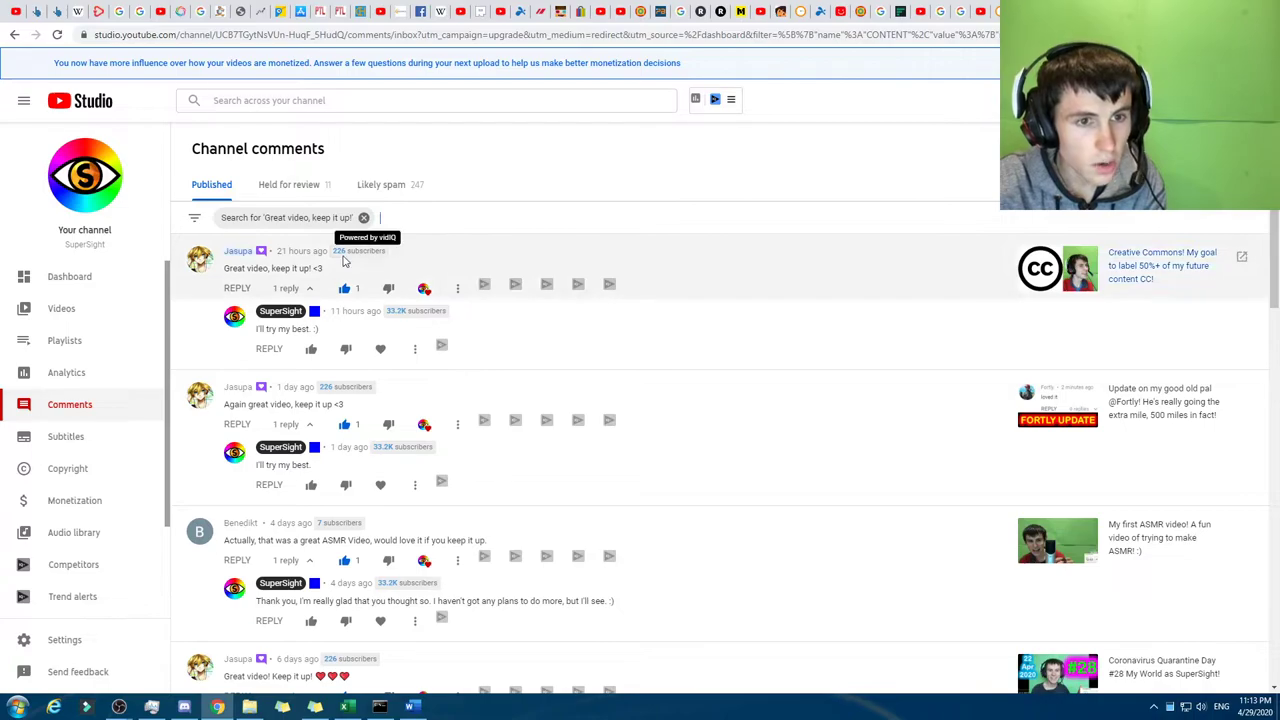
Compare the matching comments, checking the hearts and <3 endings of older and newest ones.
{"action": "scroll", "coordinate": [318, 267], "scroll_direction": "down", "scroll_amount": 4}
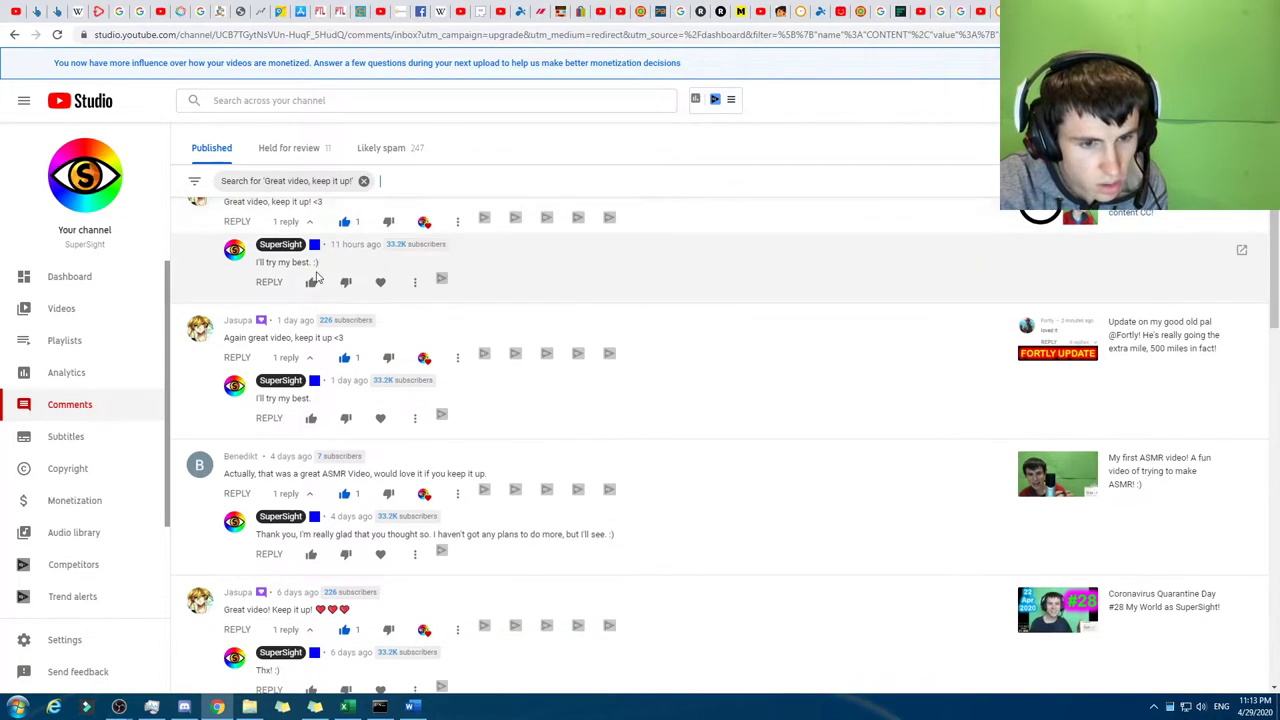
{"action": "scroll", "coordinate": [383, 432], "scroll_direction": "down", "scroll_amount": 5}
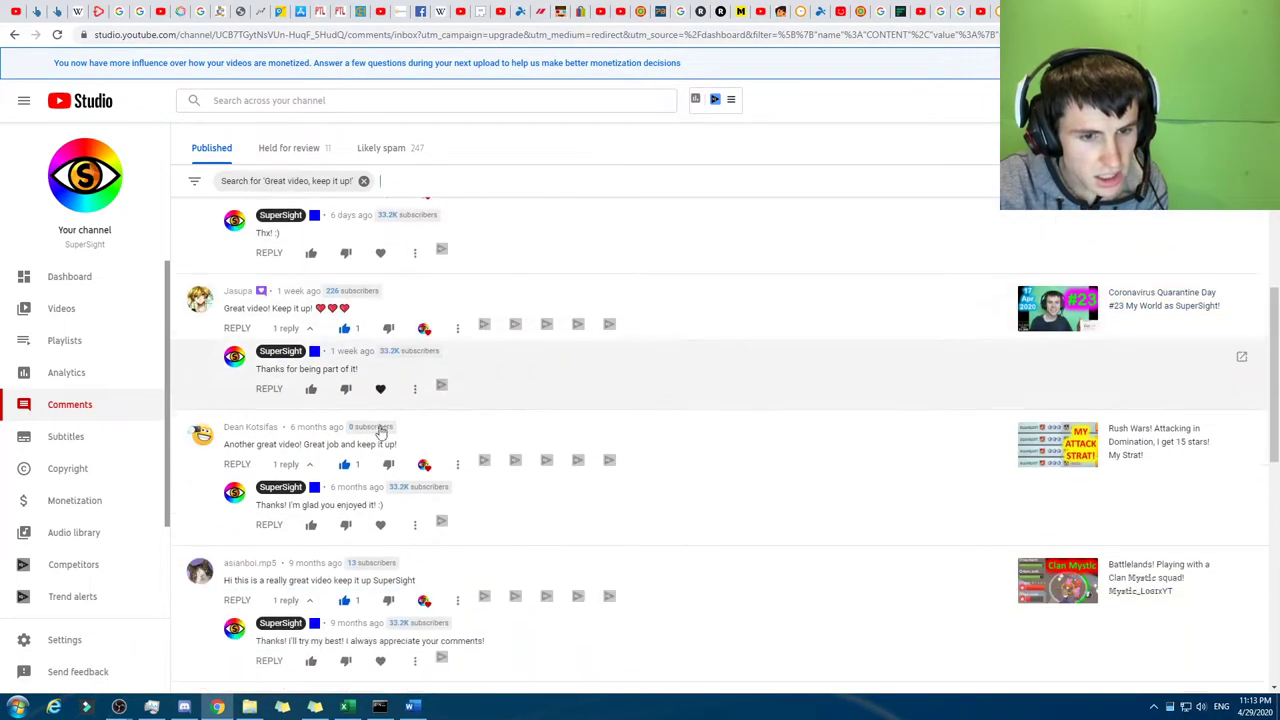
{"action": "scroll", "coordinate": [380, 418], "scroll_direction": "up", "scroll_amount": 15}
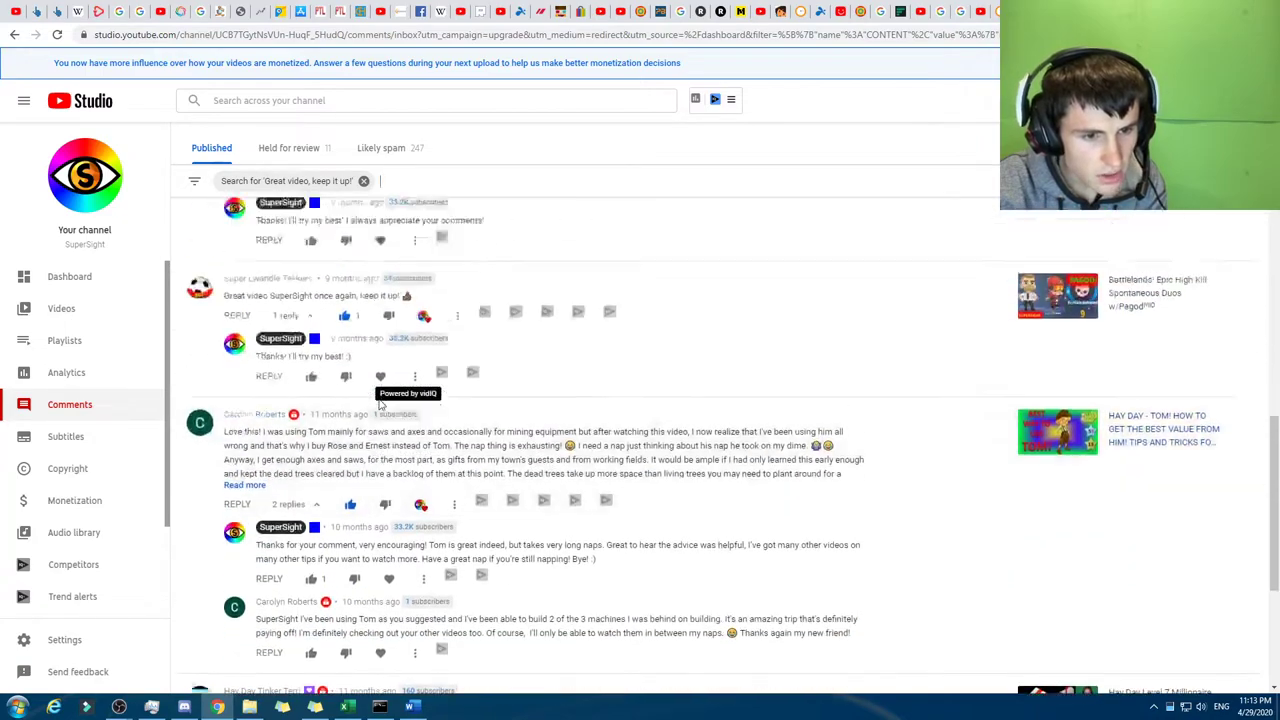
{"action": "scroll", "coordinate": [380, 383], "scroll_direction": "up", "scroll_amount": 3}
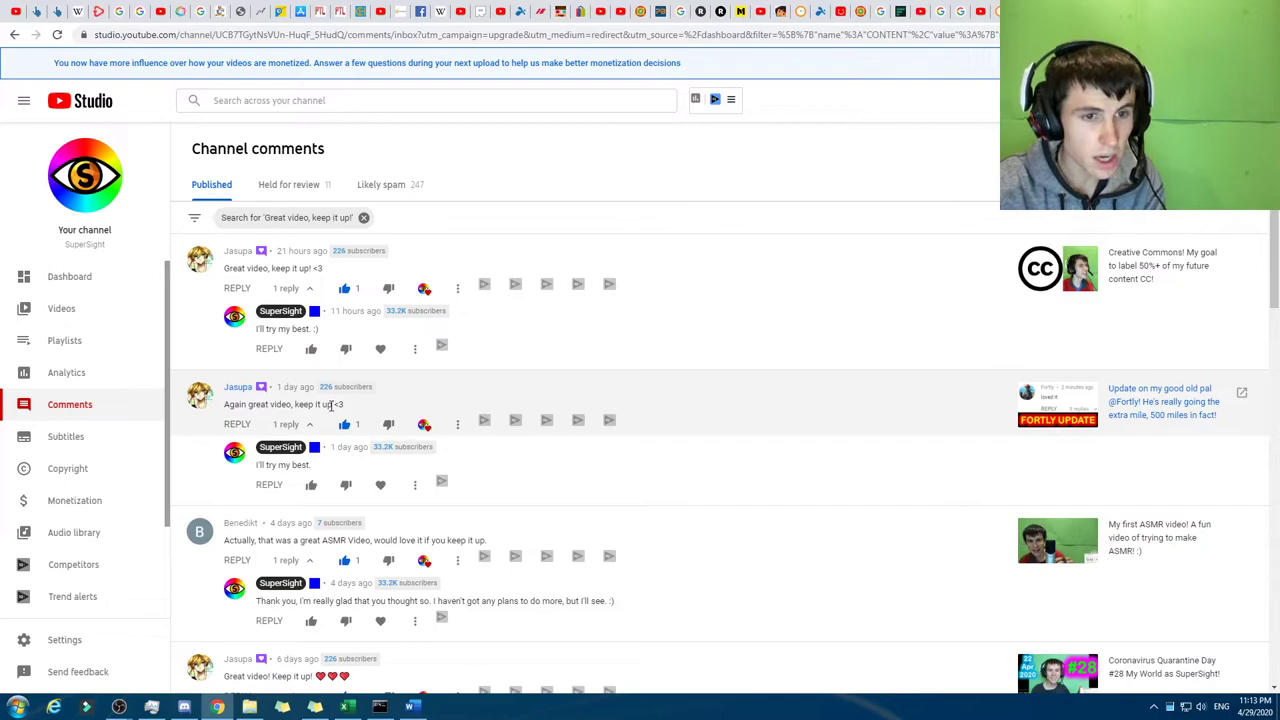
{"action": "scroll", "coordinate": [343, 432], "scroll_direction": "down", "scroll_amount": 3}
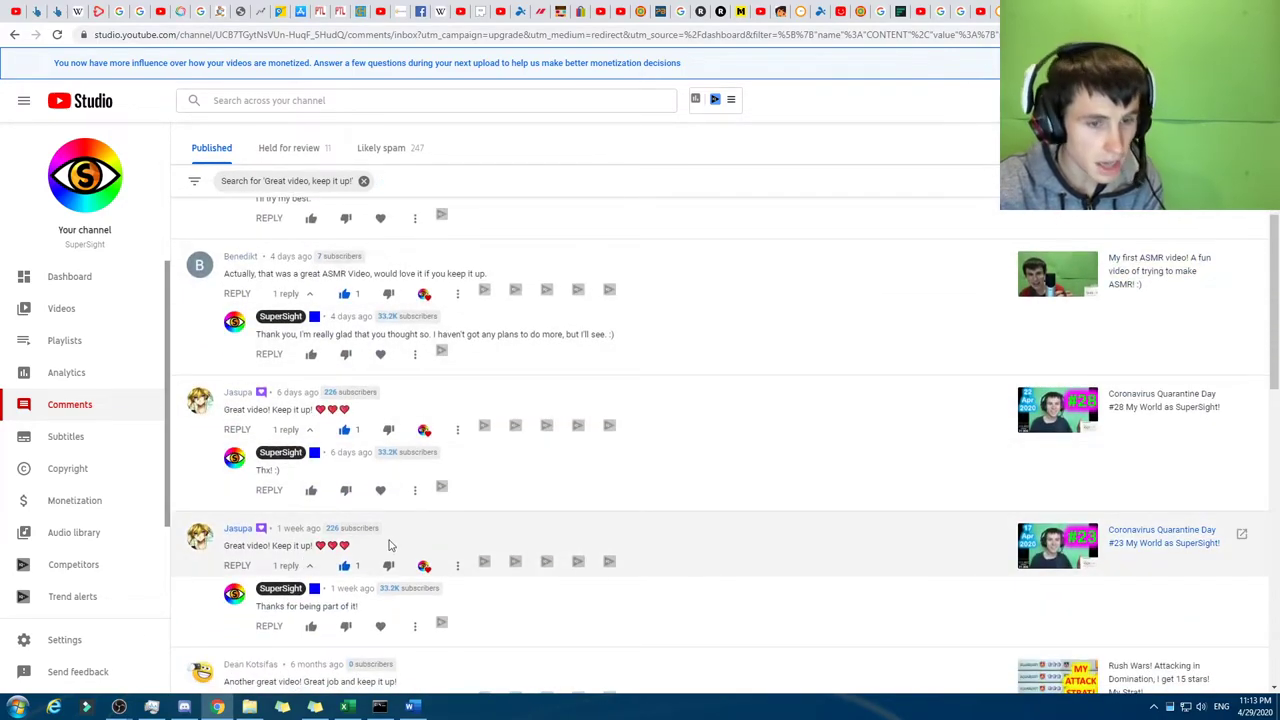
{"action": "scroll", "coordinate": [400, 480], "scroll_direction": "up", "scroll_amount": 3}
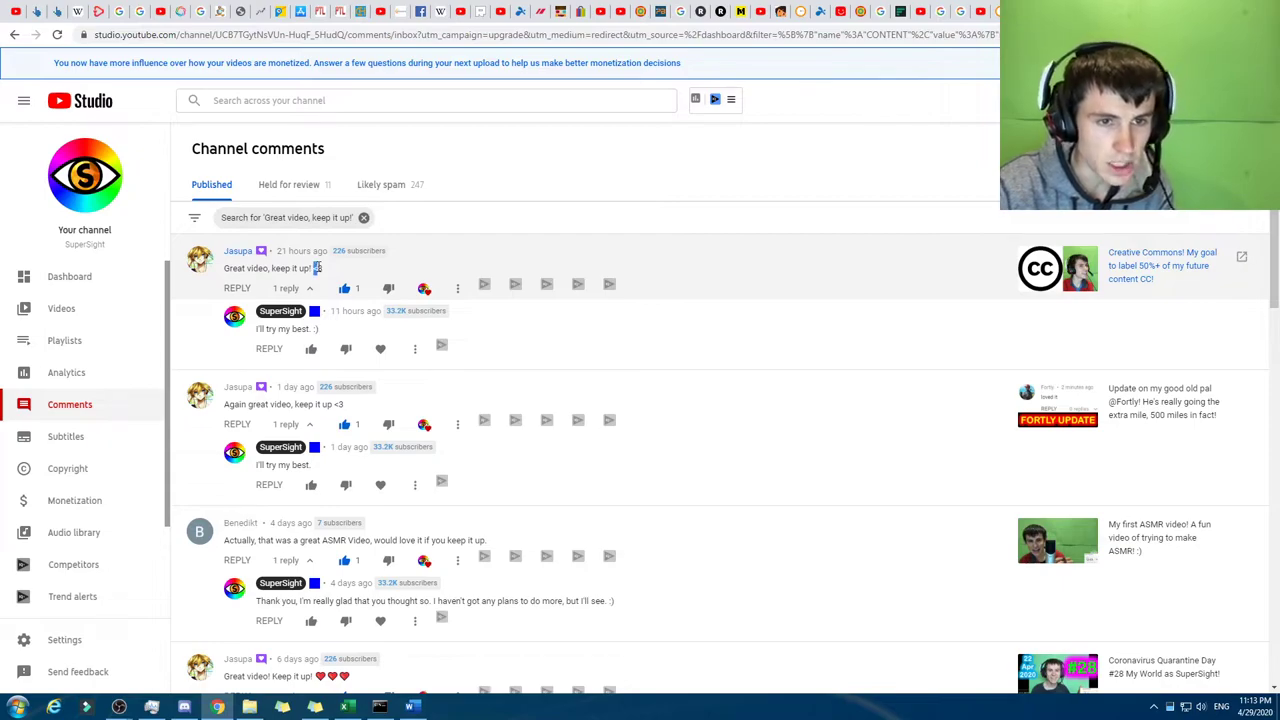
{"action": "scroll", "coordinate": [330, 400], "scroll_direction": "down", "scroll_amount": 2}
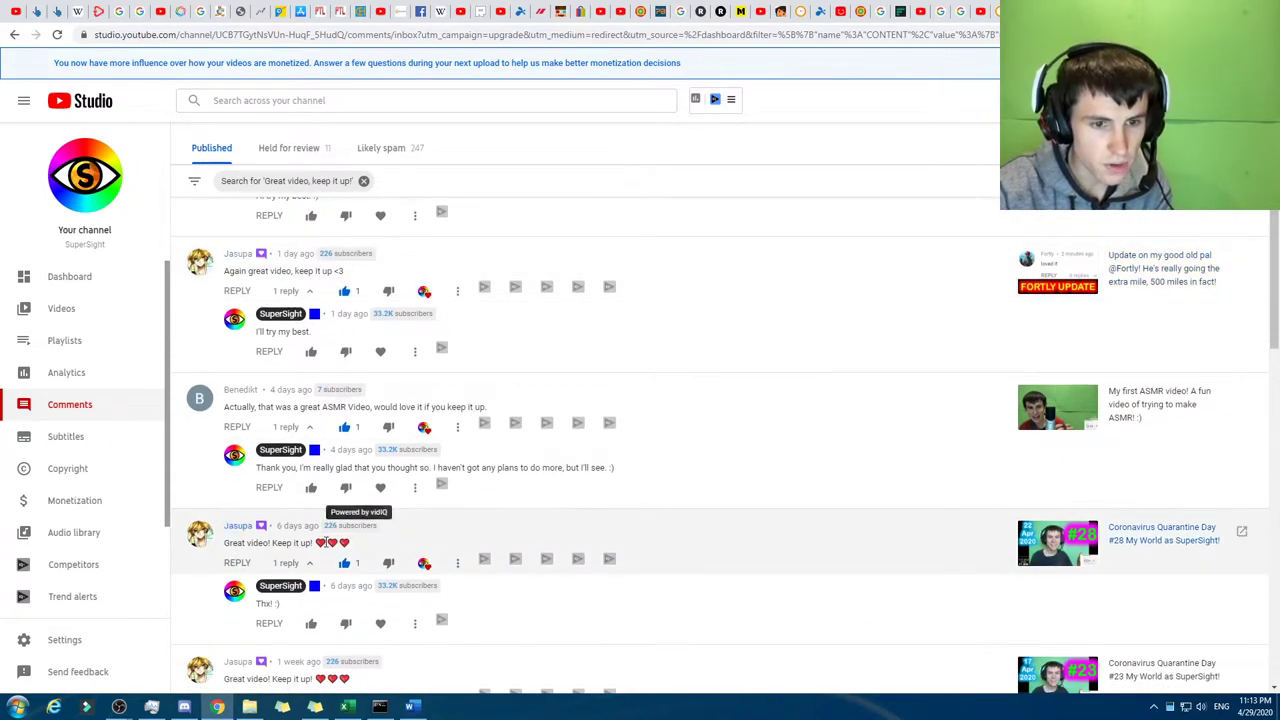
{"action": "left_click_drag", "start_coordinate": [314, 543], "coordinate": [366, 548]}
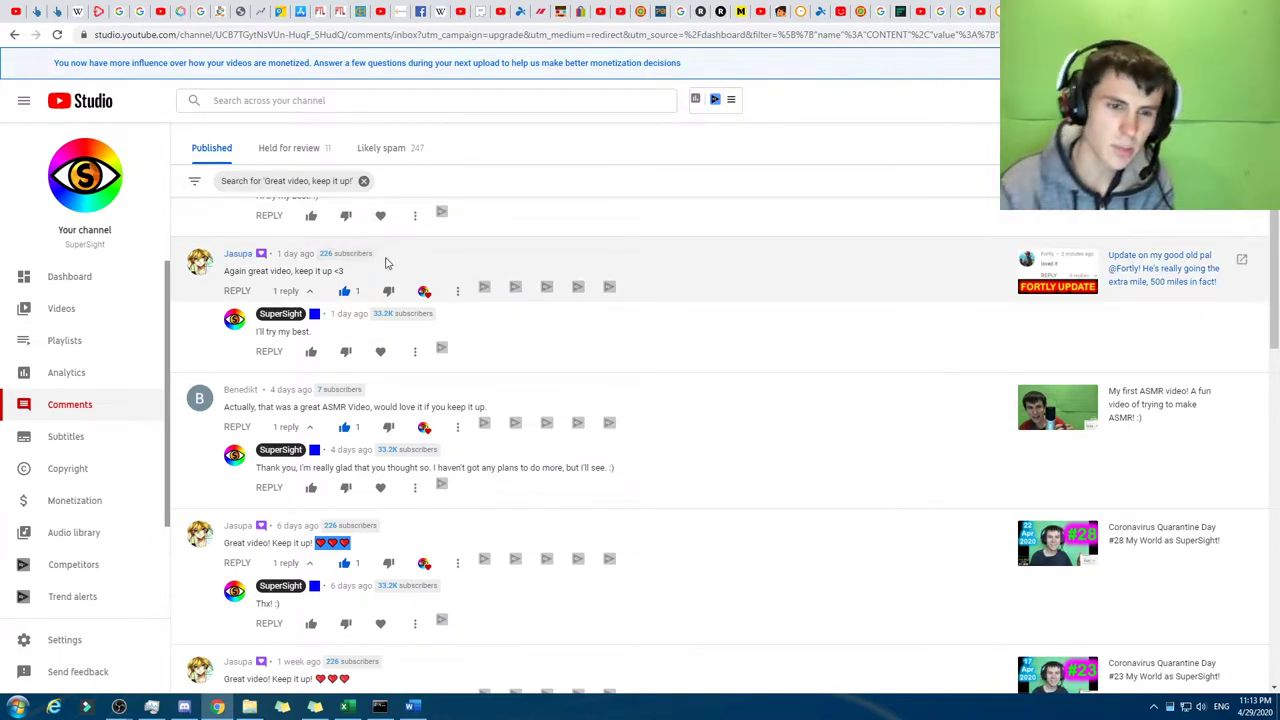
{"action": "scroll", "coordinate": [349, 470], "scroll_direction": "up", "scroll_amount": 2}
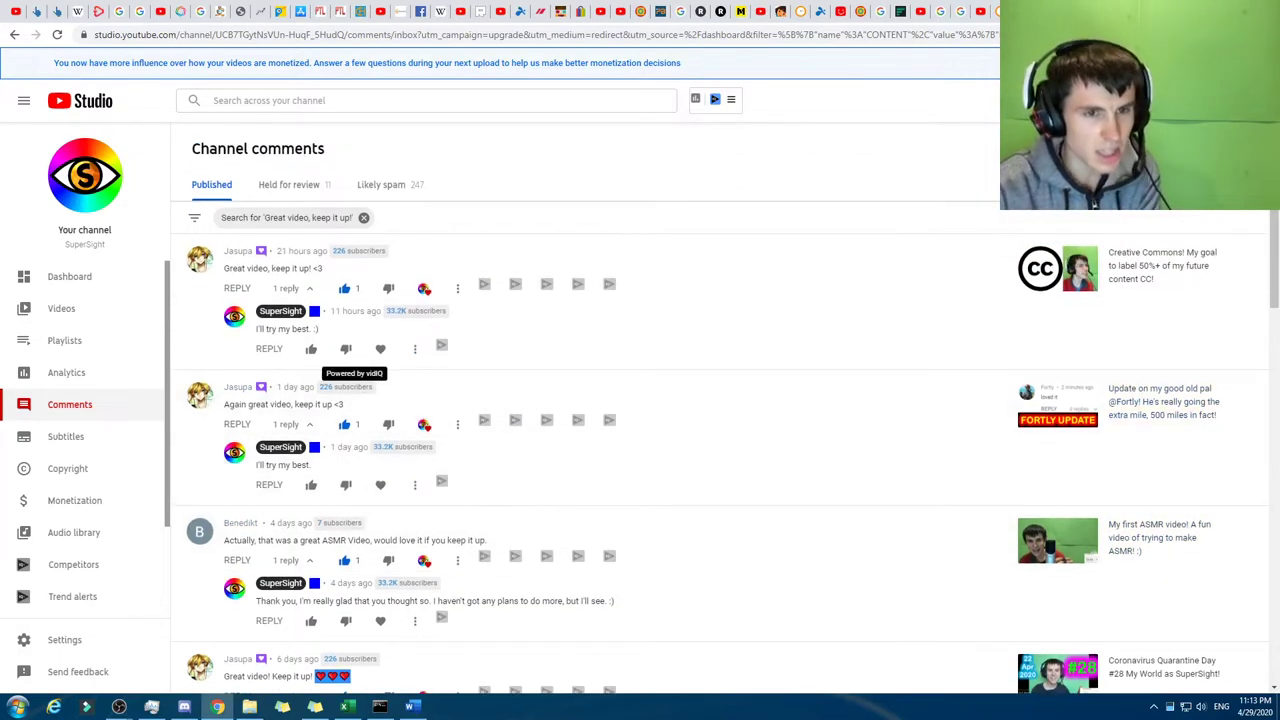
{"action": "left_click_drag", "start_coordinate": [312, 268], "coordinate": [322, 268]}
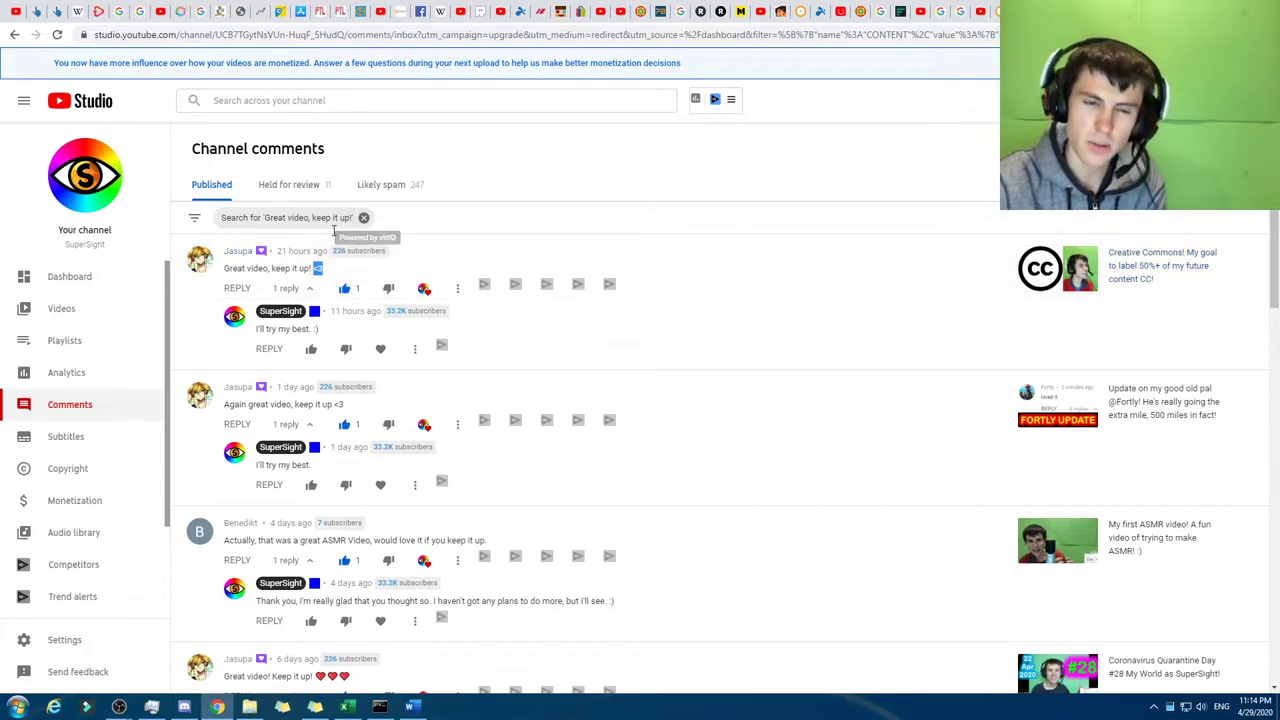
From Likely spam, open the 'awesome content keep it up dude' commenter's channel in a new tab.
{"action": "left_click", "coordinate": [370, 186]}
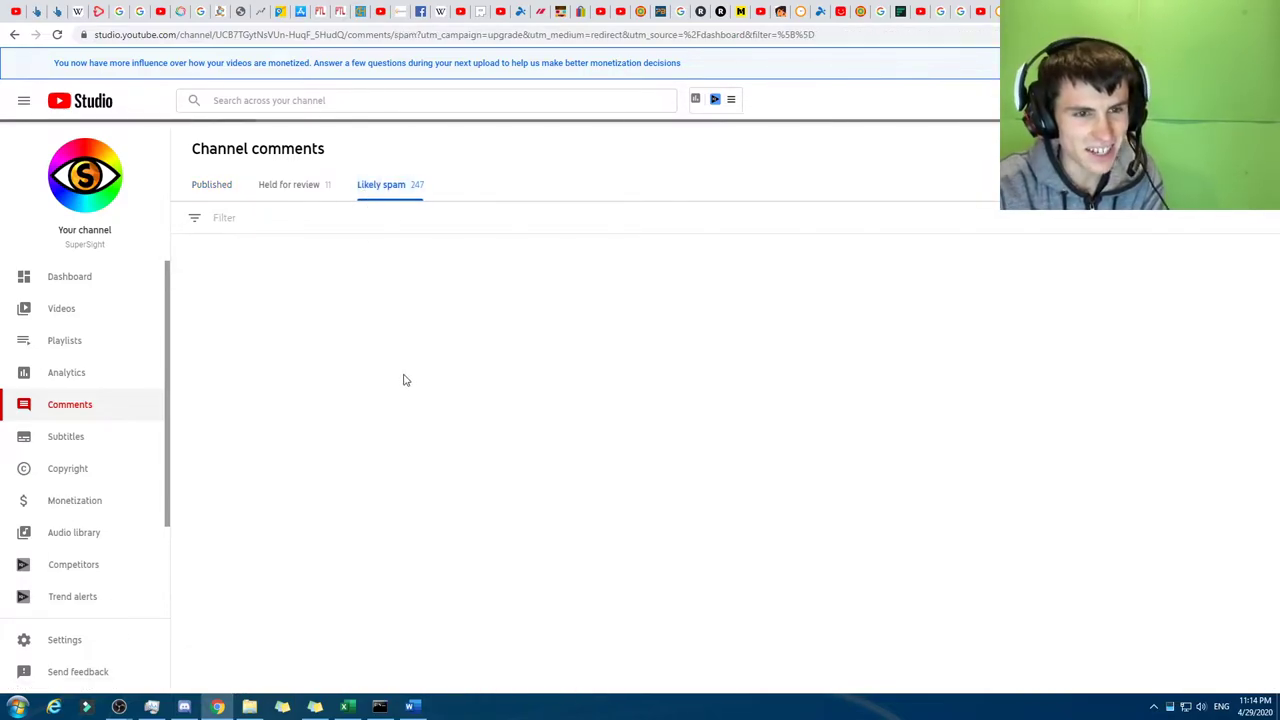
{"action": "scroll", "coordinate": [372, 376], "scroll_direction": "down", "scroll_amount": 5}
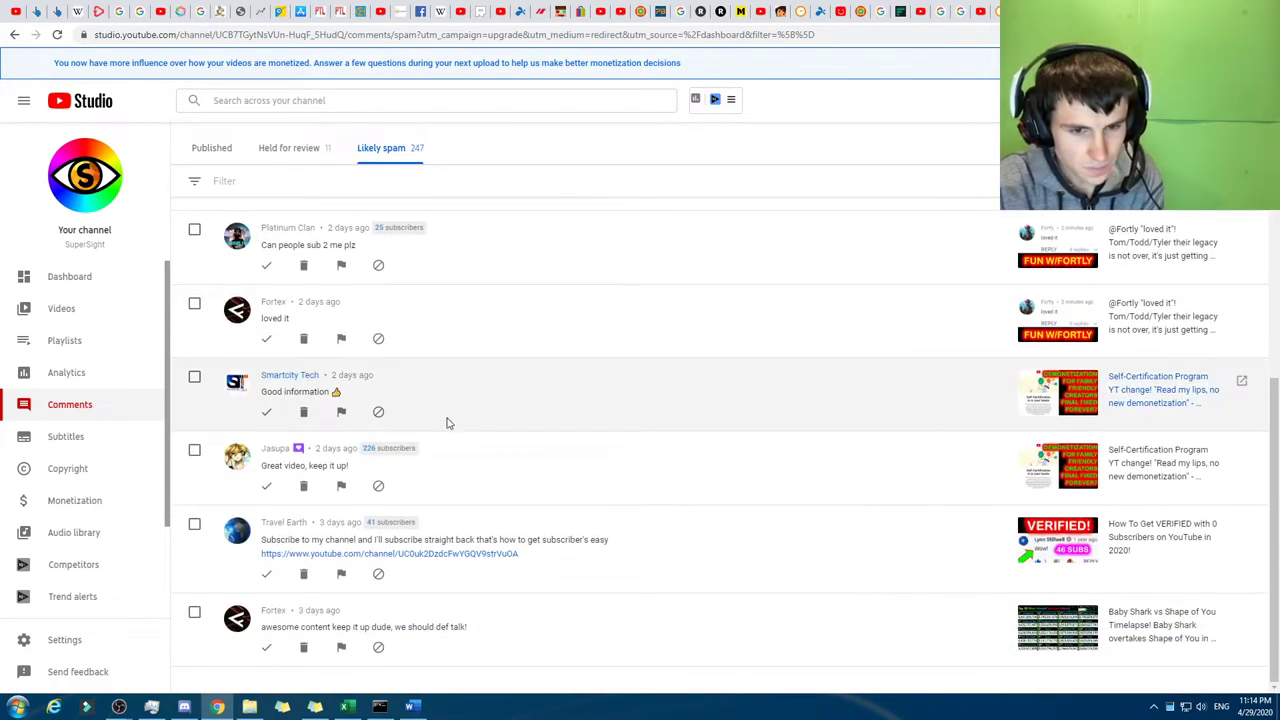
{"action": "right_click", "coordinate": [286, 613]}
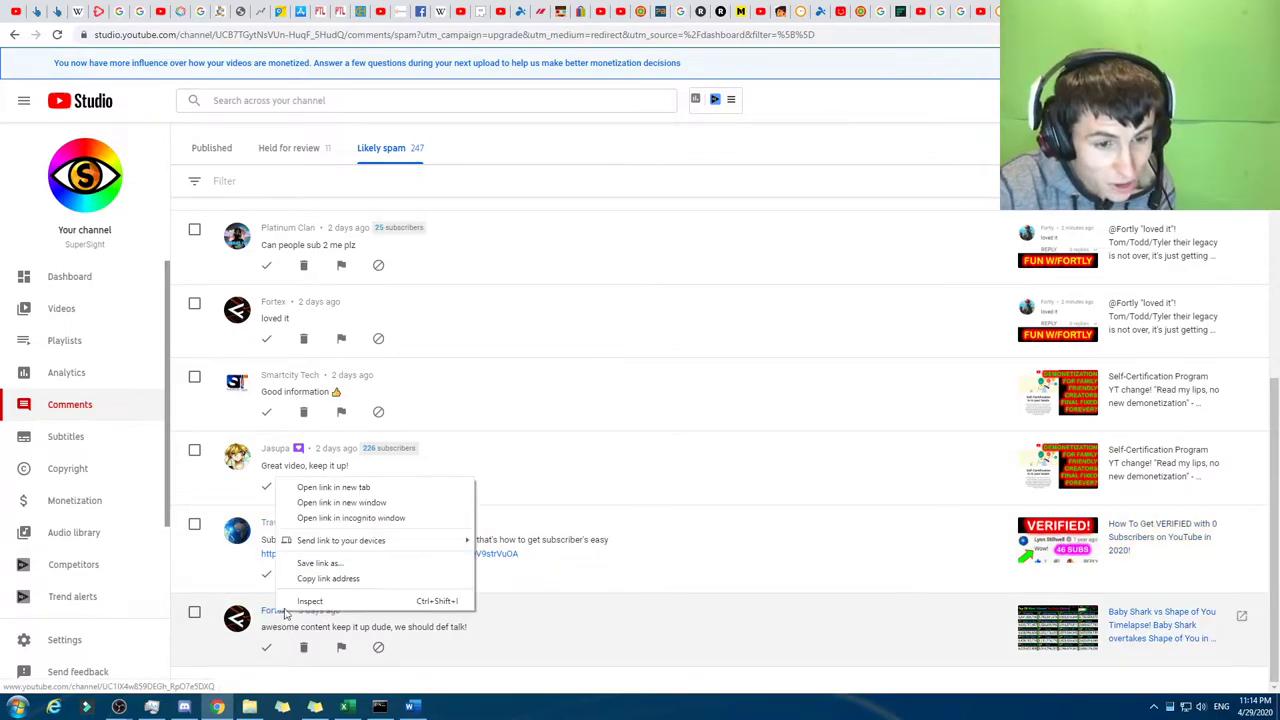
{"action": "left_click", "coordinate": [285, 487]}
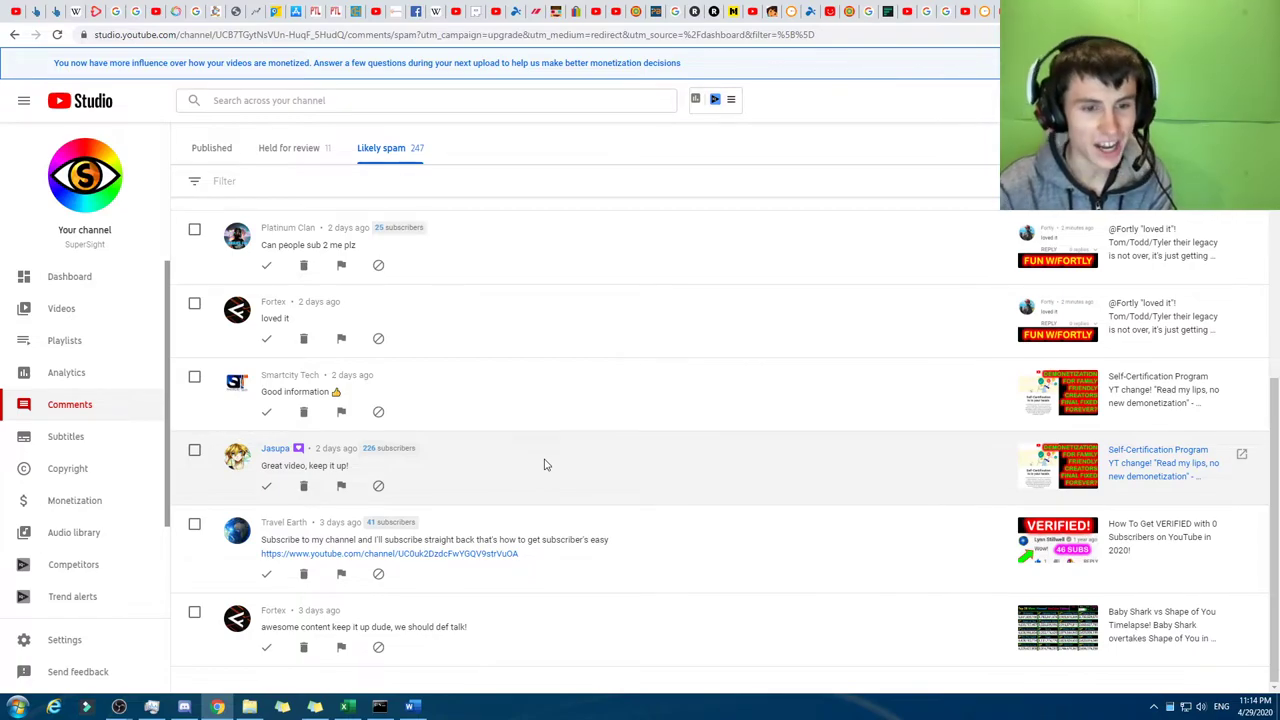
{"action": "scroll", "coordinate": [480, 466], "scroll_direction": "up", "scroll_amount": 5}
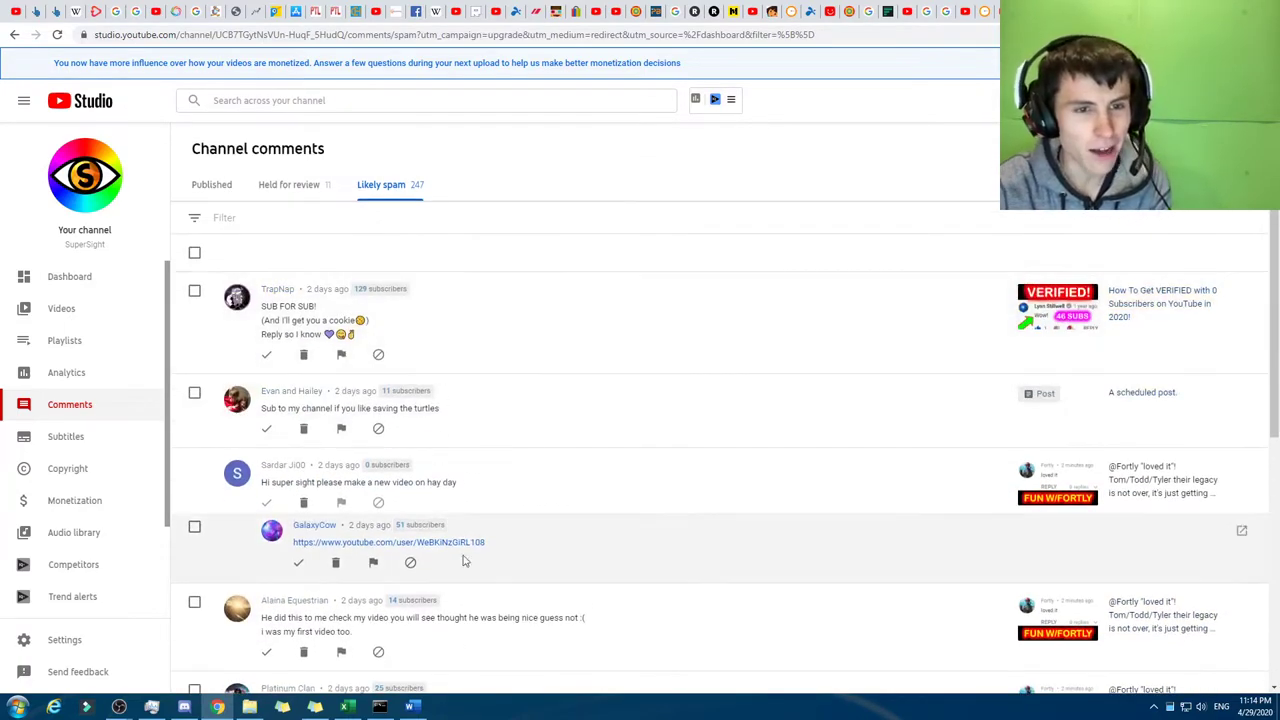
{"action": "scroll", "coordinate": [457, 414], "scroll_direction": "down", "scroll_amount": 5}
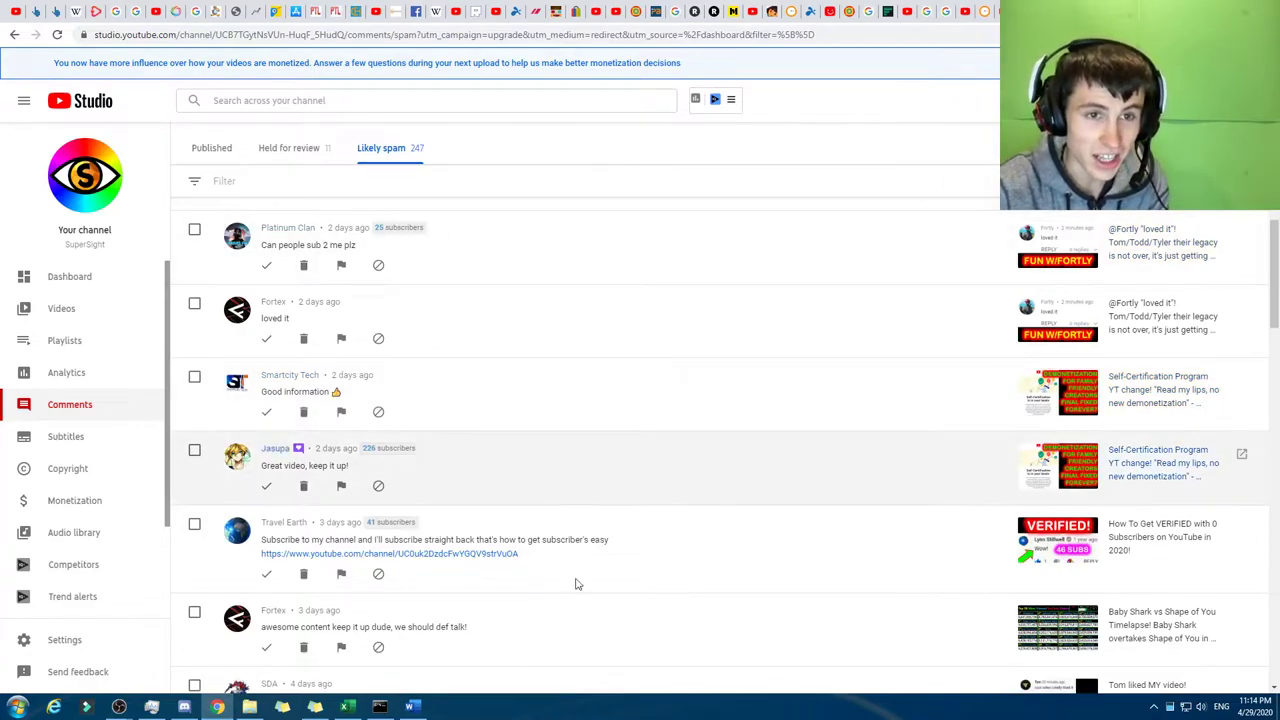
Look over the Fortex commenter's channel home page and its uploads.
{"action": "key", "text": "ctrl+Tab"}
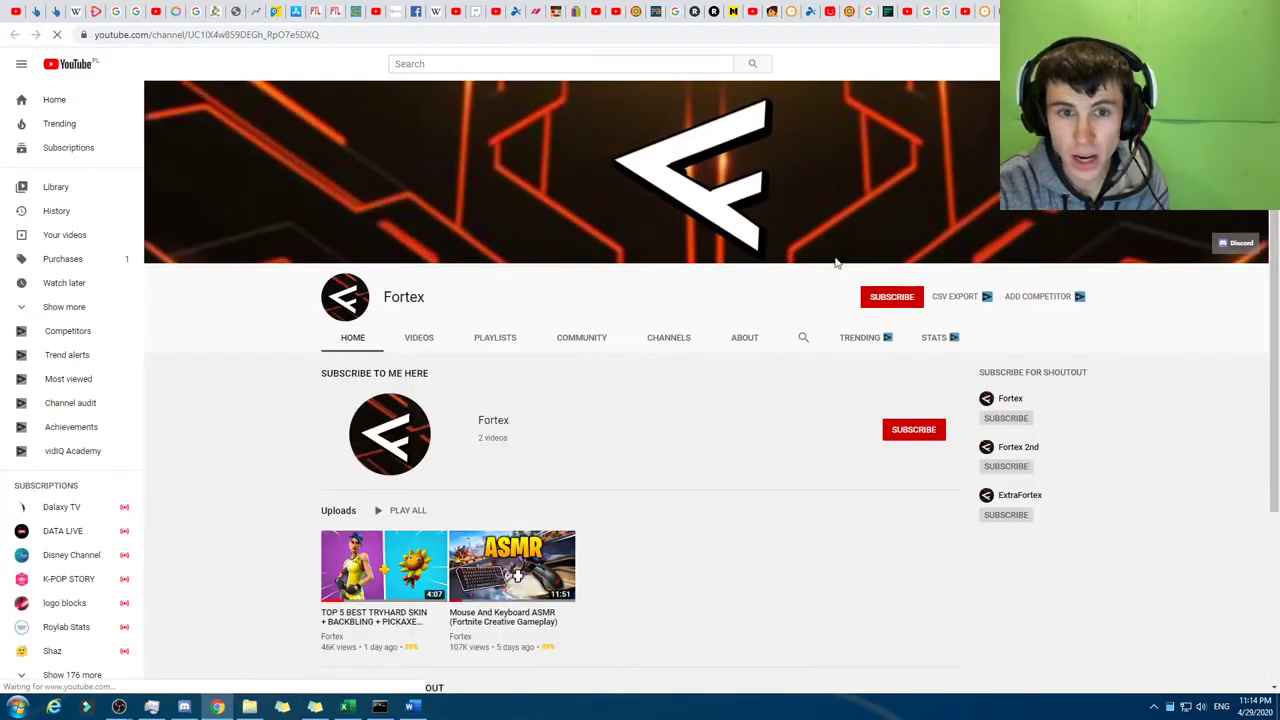
{"action": "scroll", "coordinate": [656, 372], "scroll_direction": "down", "scroll_amount": 1}
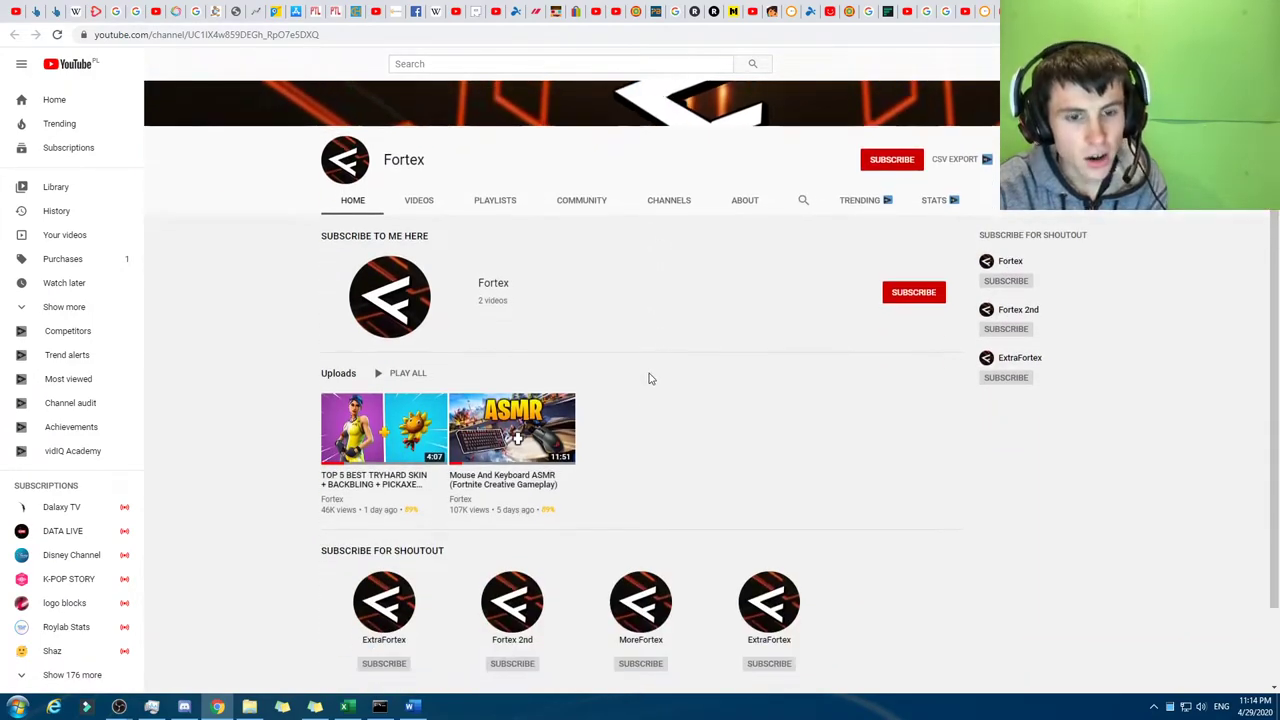
{"action": "scroll", "coordinate": [649, 377], "scroll_direction": "down", "scroll_amount": 1}
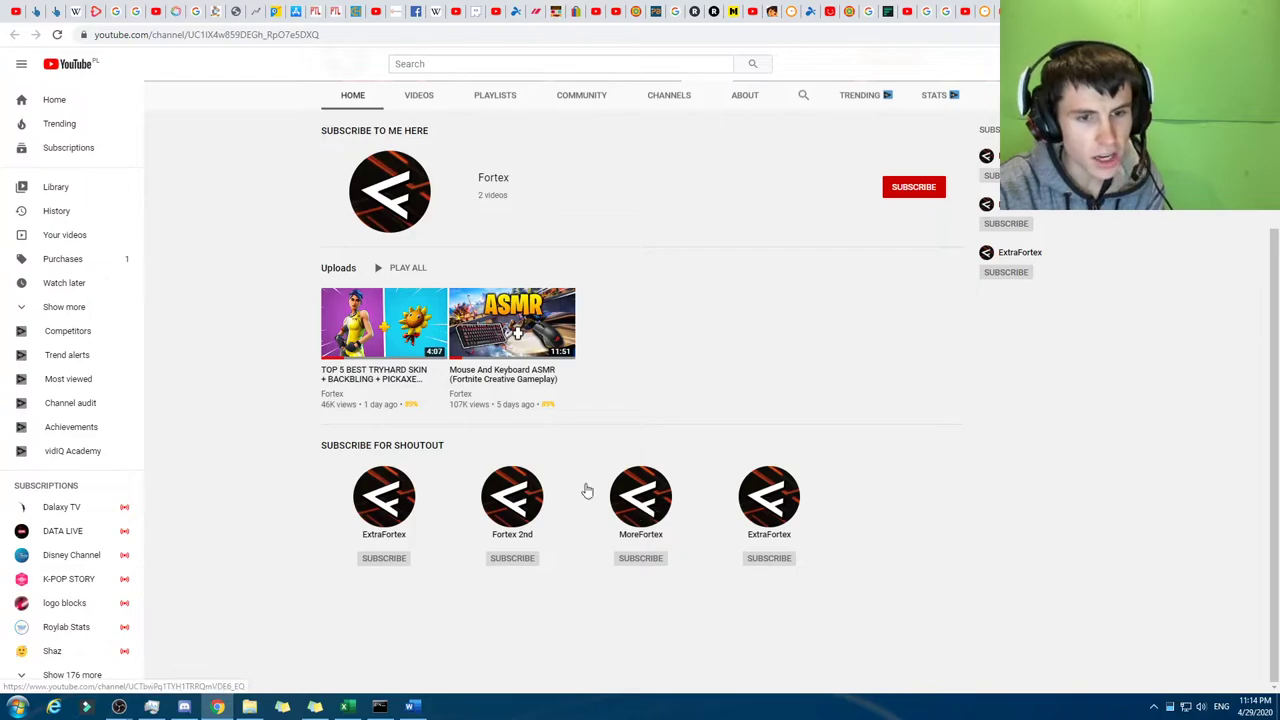
{"action": "scroll", "coordinate": [908, 389], "scroll_direction": "up", "scroll_amount": 2}
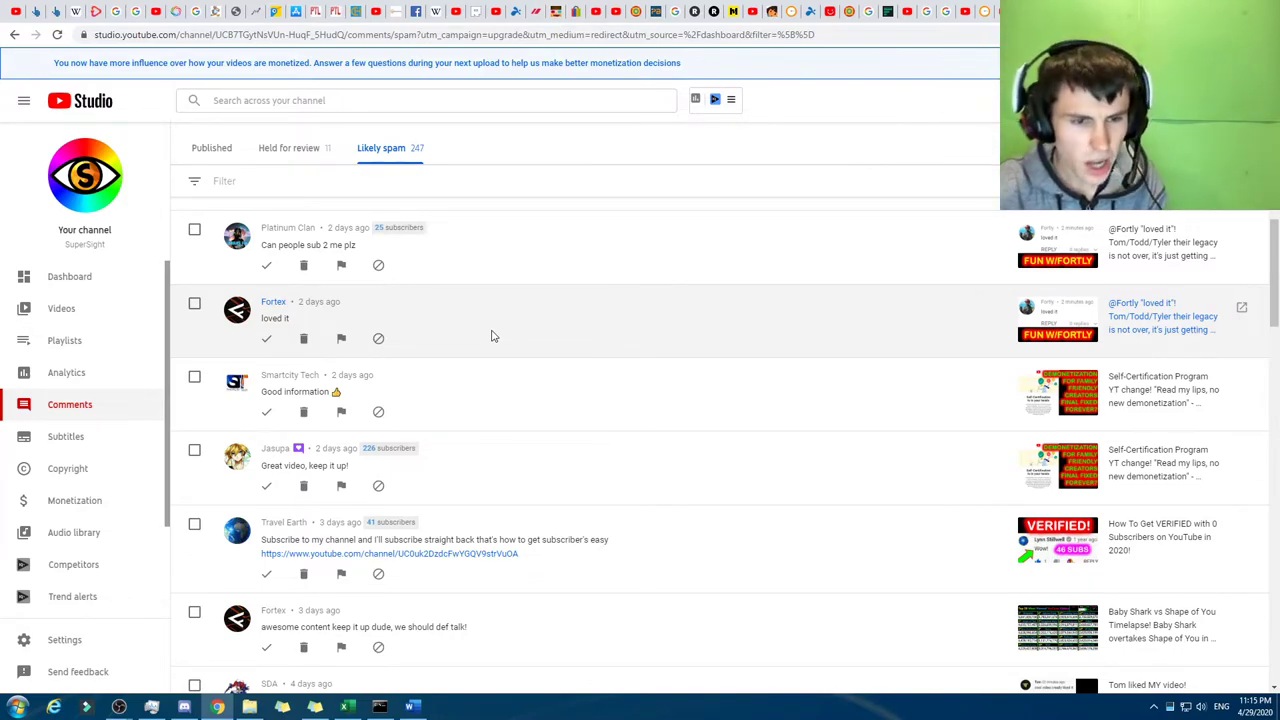
Expand the first two SDA comments in Likely spam to read their full text.
{"action": "scroll", "coordinate": [491, 336], "scroll_direction": "down", "scroll_amount": 2}
{"action": "left_click", "coordinate": [293, 619]}
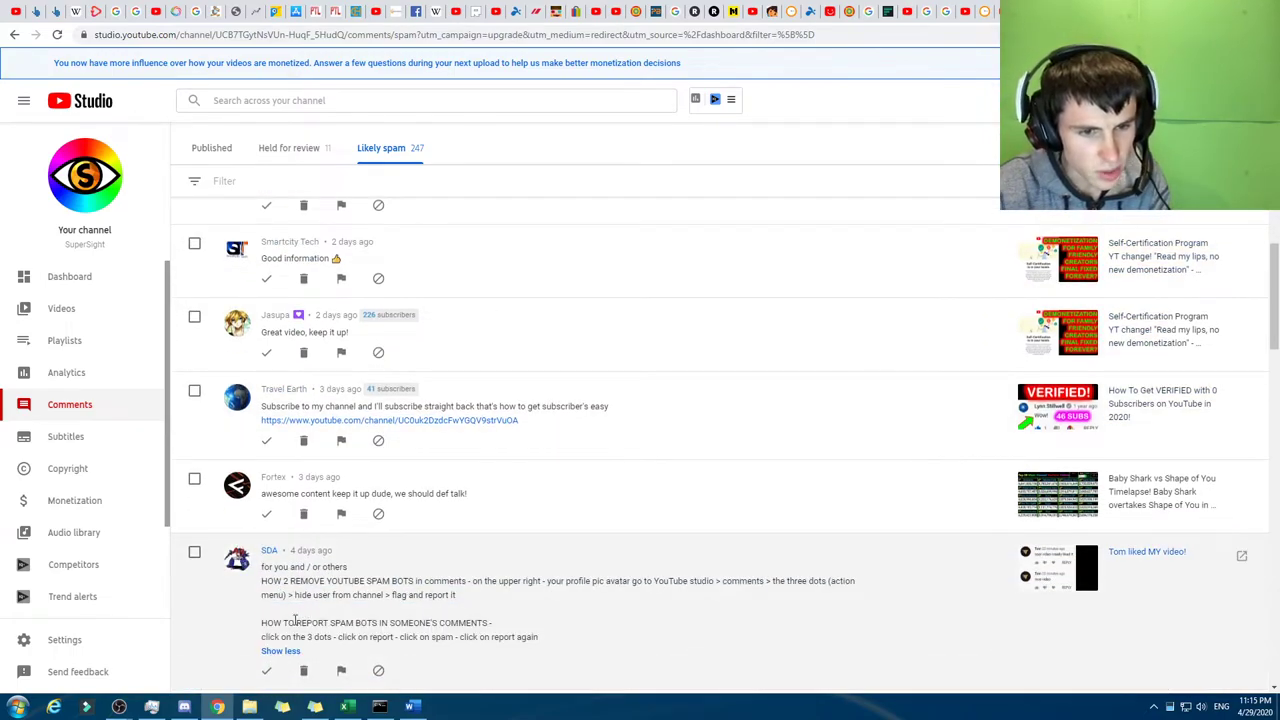
{"action": "scroll", "coordinate": [305, 610], "scroll_direction": "down", "scroll_amount": 2}
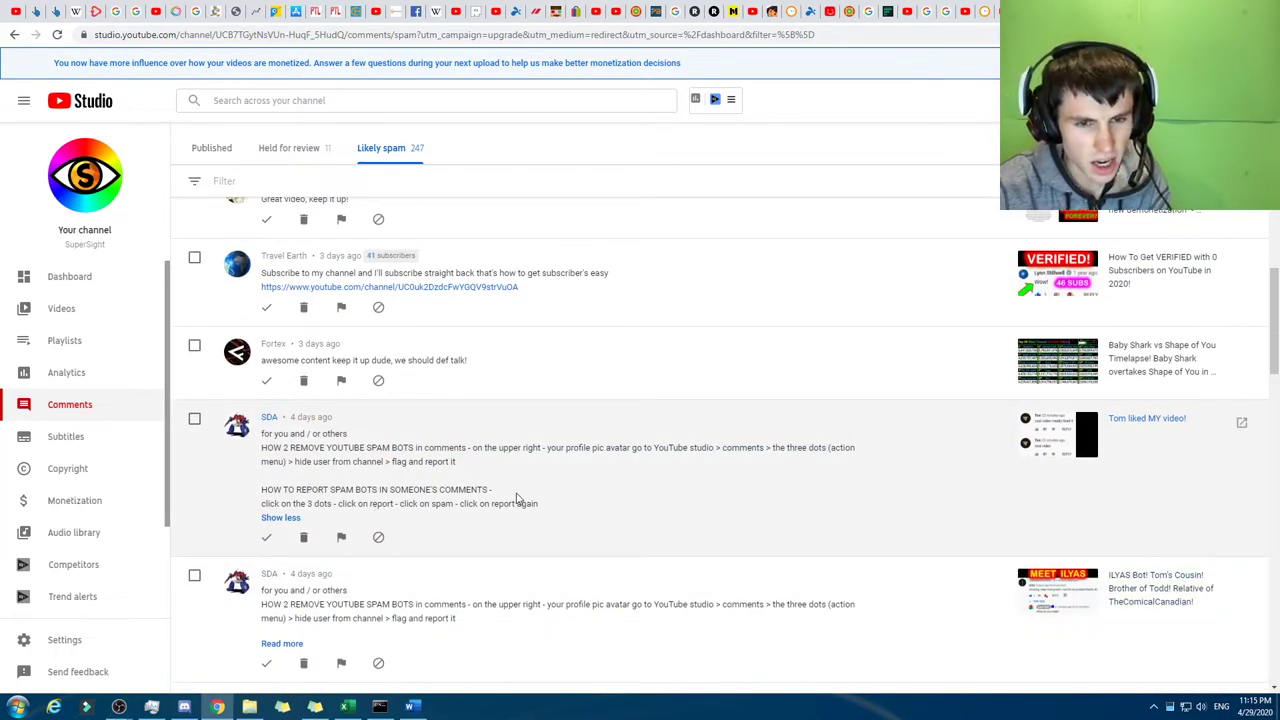
{"action": "left_click_drag", "start_coordinate": [550, 505], "coordinate": [290, 418]}
{"action": "left_click", "coordinate": [249, 451]}
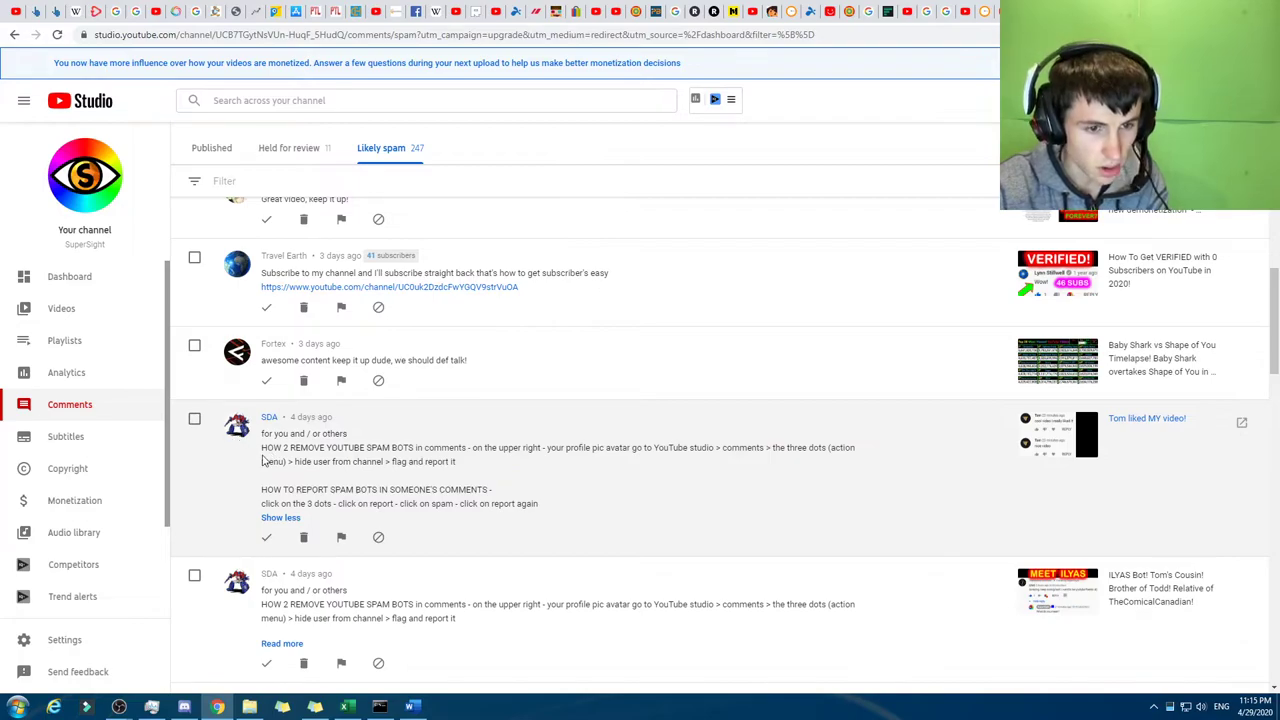
{"action": "scroll", "coordinate": [265, 460], "scroll_direction": "down", "scroll_amount": 2}
{"action": "left_click", "coordinate": [284, 509]}
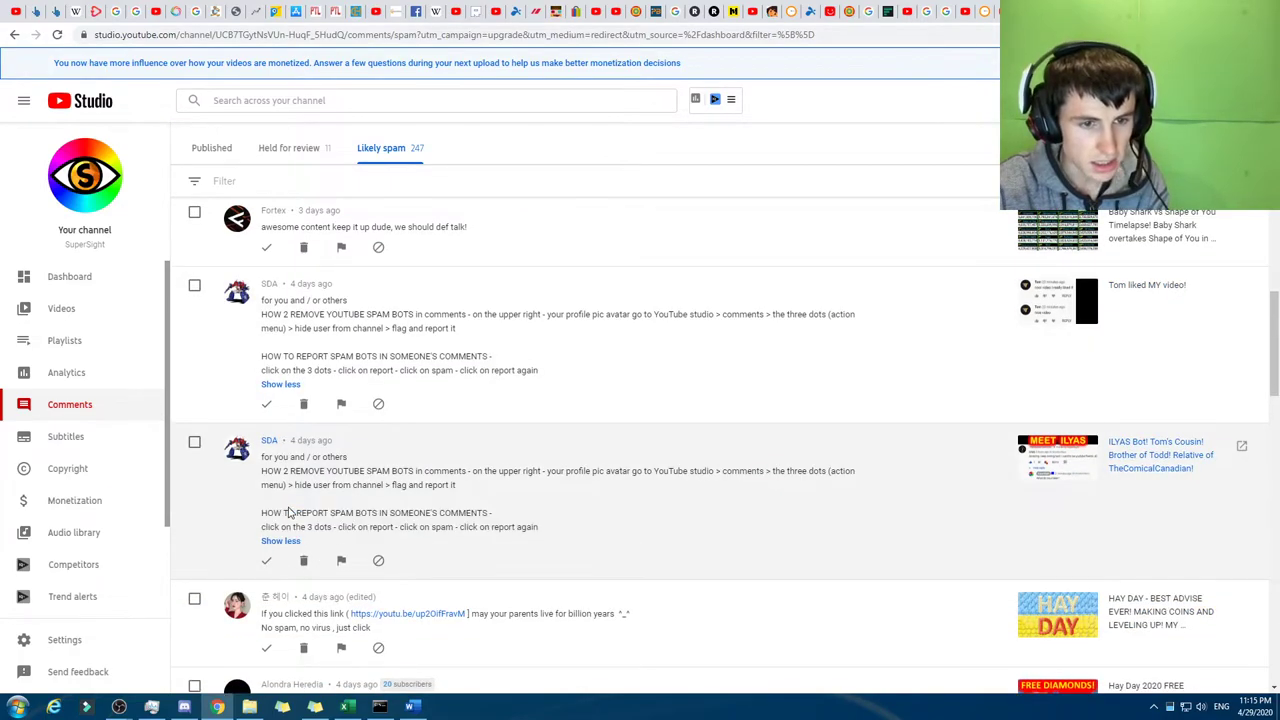
{"action": "scroll", "coordinate": [485, 500], "scroll_direction": "down", "scroll_amount": 2}
Read further down the list, past the 'Add a public comment' text and an empty comment.
{"action": "scroll", "coordinate": [420, 500], "scroll_direction": "up", "scroll_amount": 2}
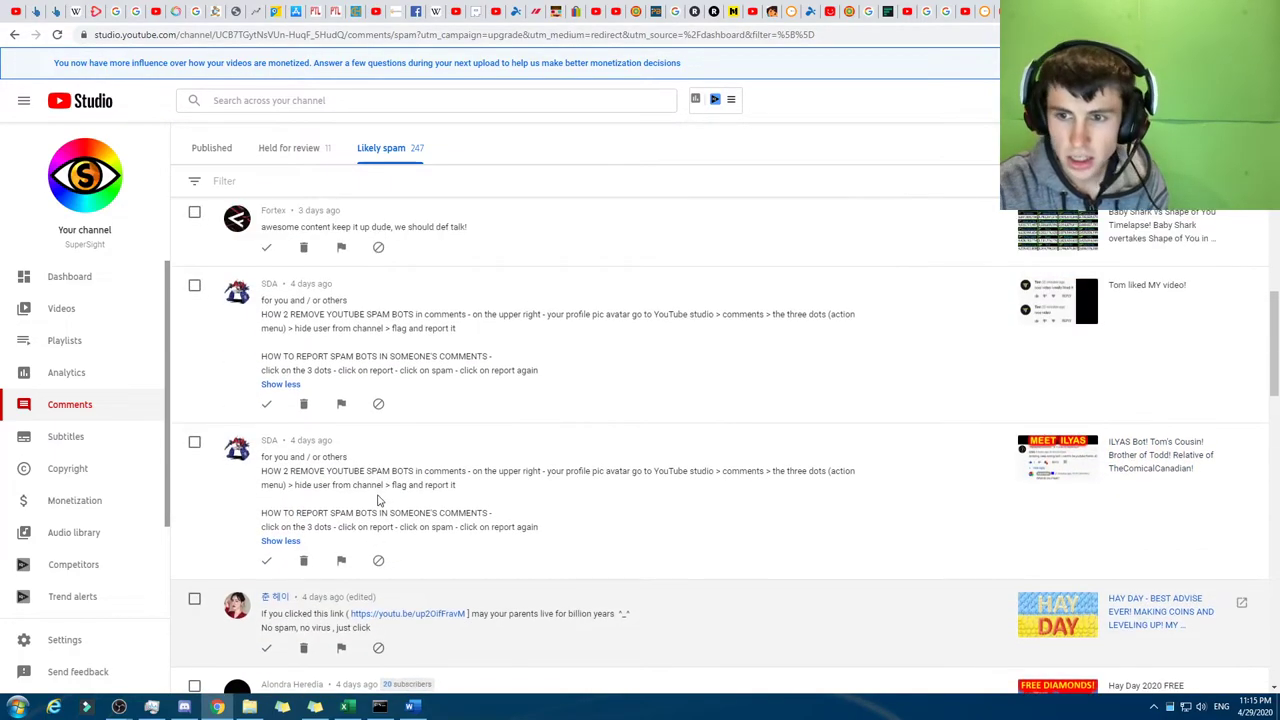
{"action": "scroll", "coordinate": [350, 430], "scroll_direction": "down", "scroll_amount": 2}
{"action": "scroll", "coordinate": [325, 368], "scroll_direction": "down", "scroll_amount": 2}
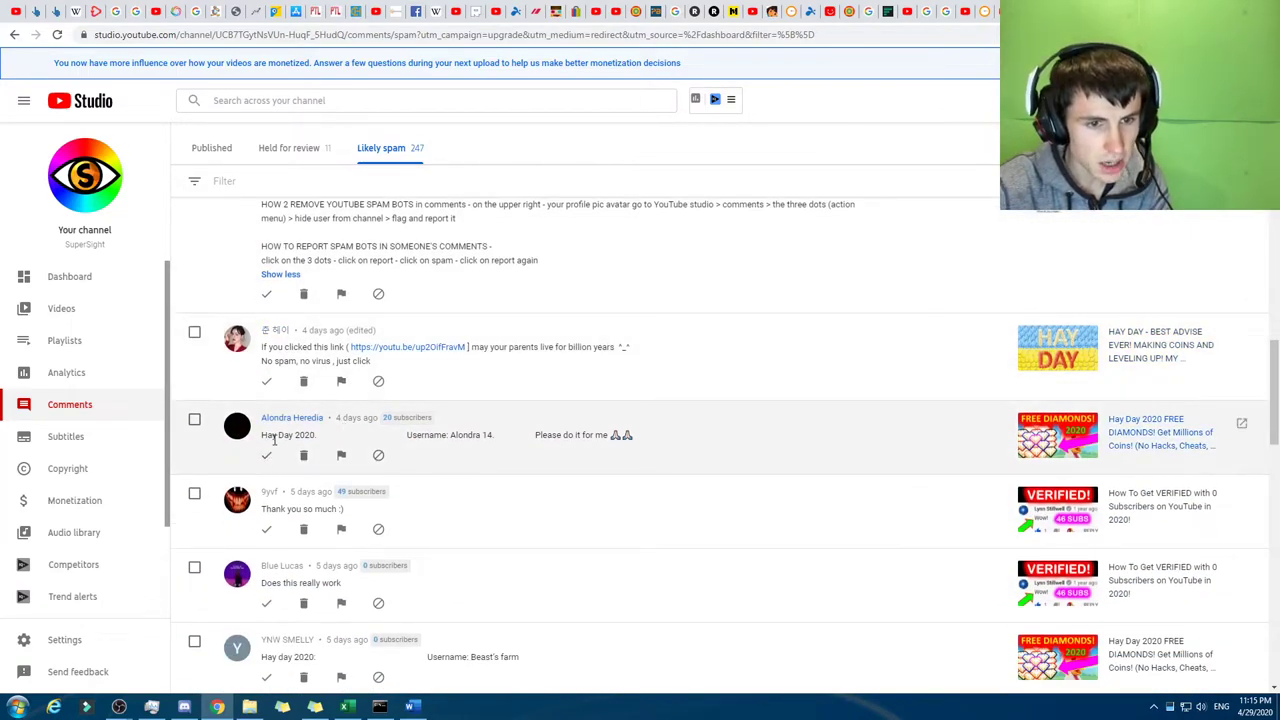
{"action": "scroll", "coordinate": [337, 528], "scroll_direction": "down", "scroll_amount": 5}
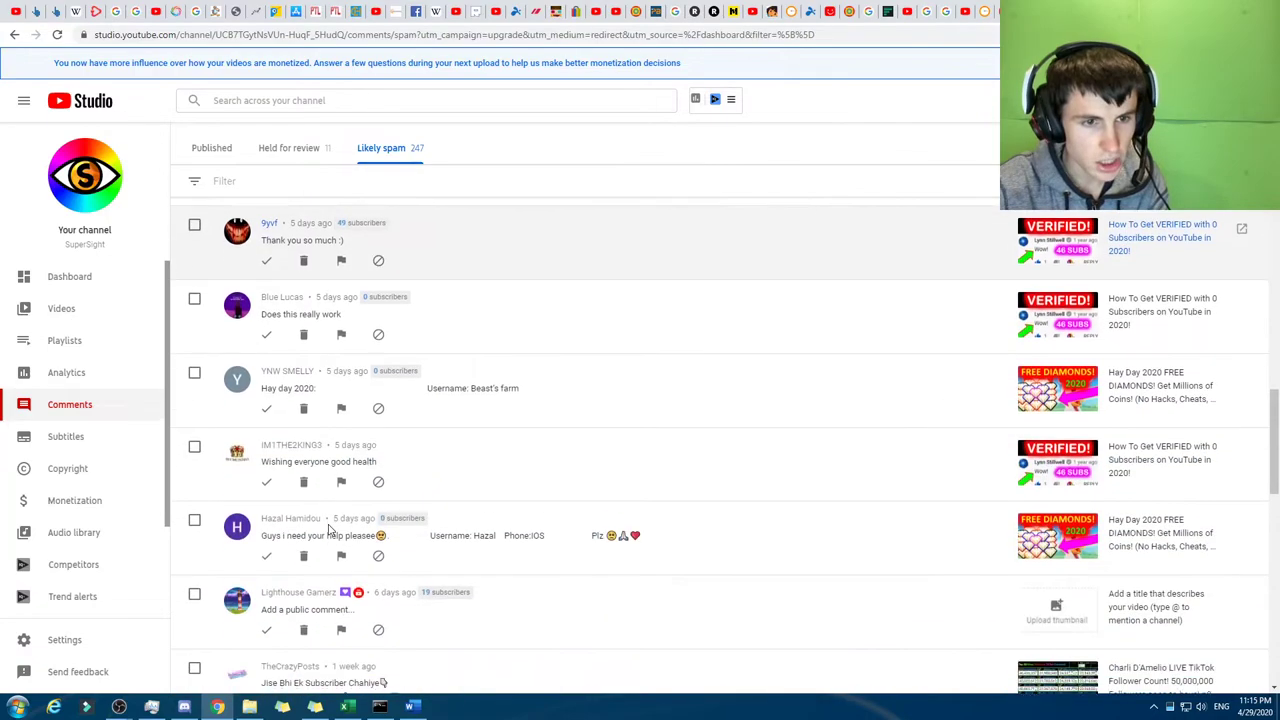
{"action": "scroll", "coordinate": [300, 251], "scroll_direction": "down", "scroll_amount": 1}
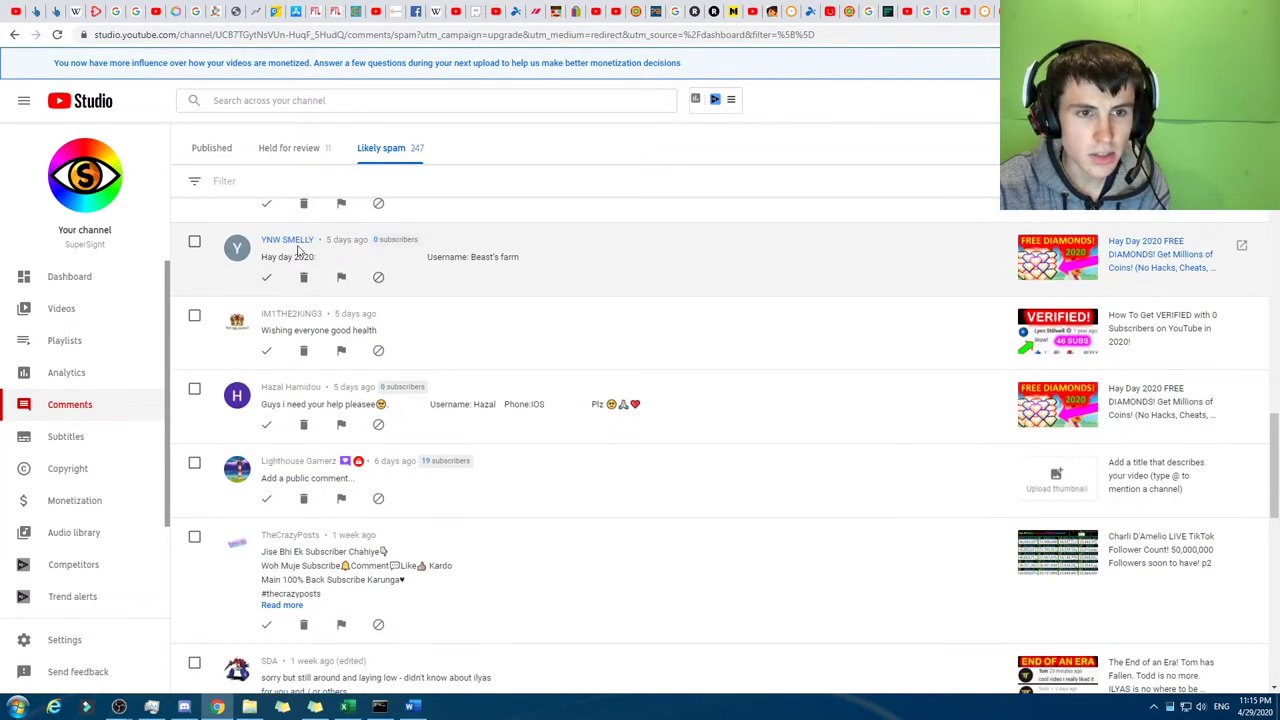
{"action": "scroll", "coordinate": [303, 240], "scroll_direction": "down", "scroll_amount": 1}
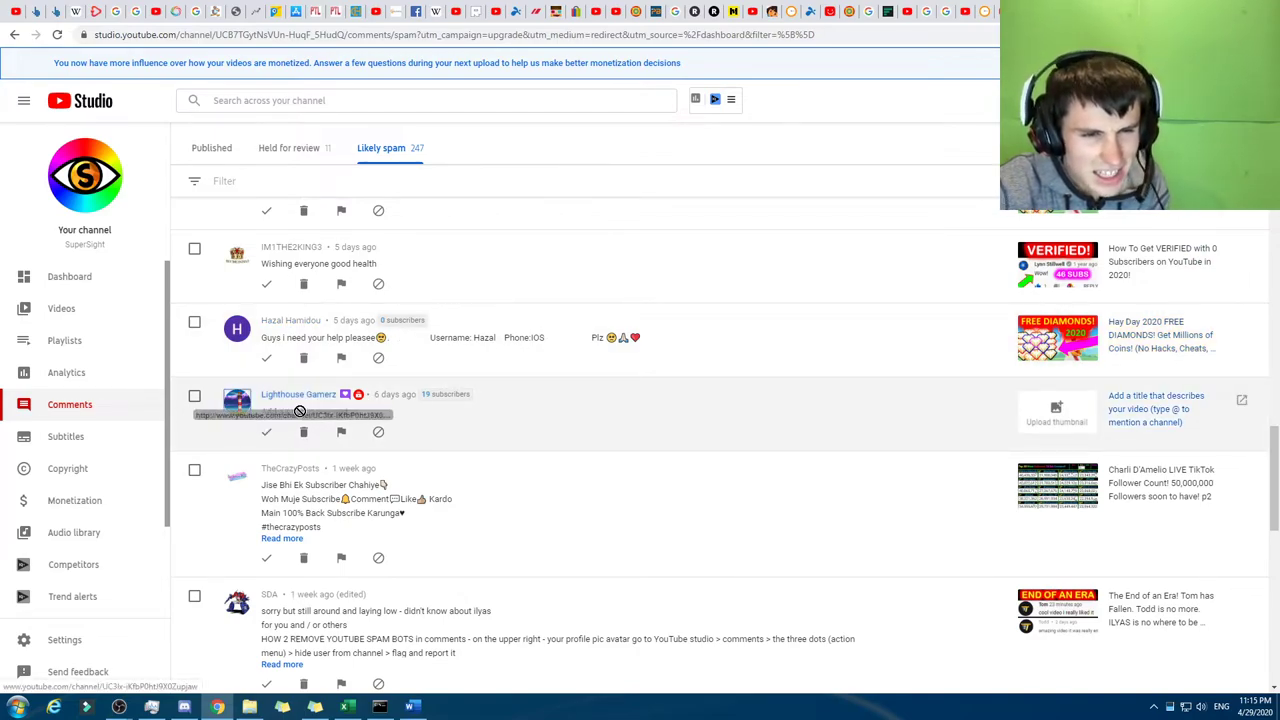
{"action": "left_click_drag", "start_coordinate": [286, 414], "coordinate": [348, 415]}
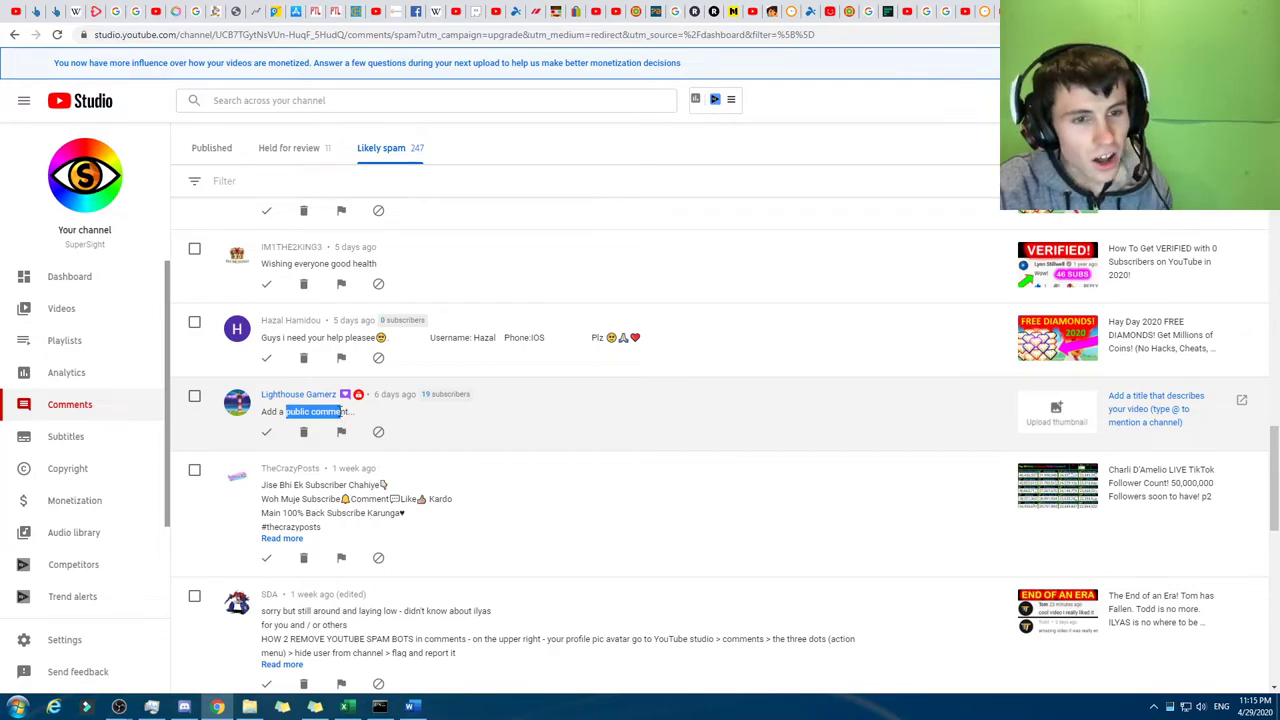
{"action": "left_click", "coordinate": [318, 425]}
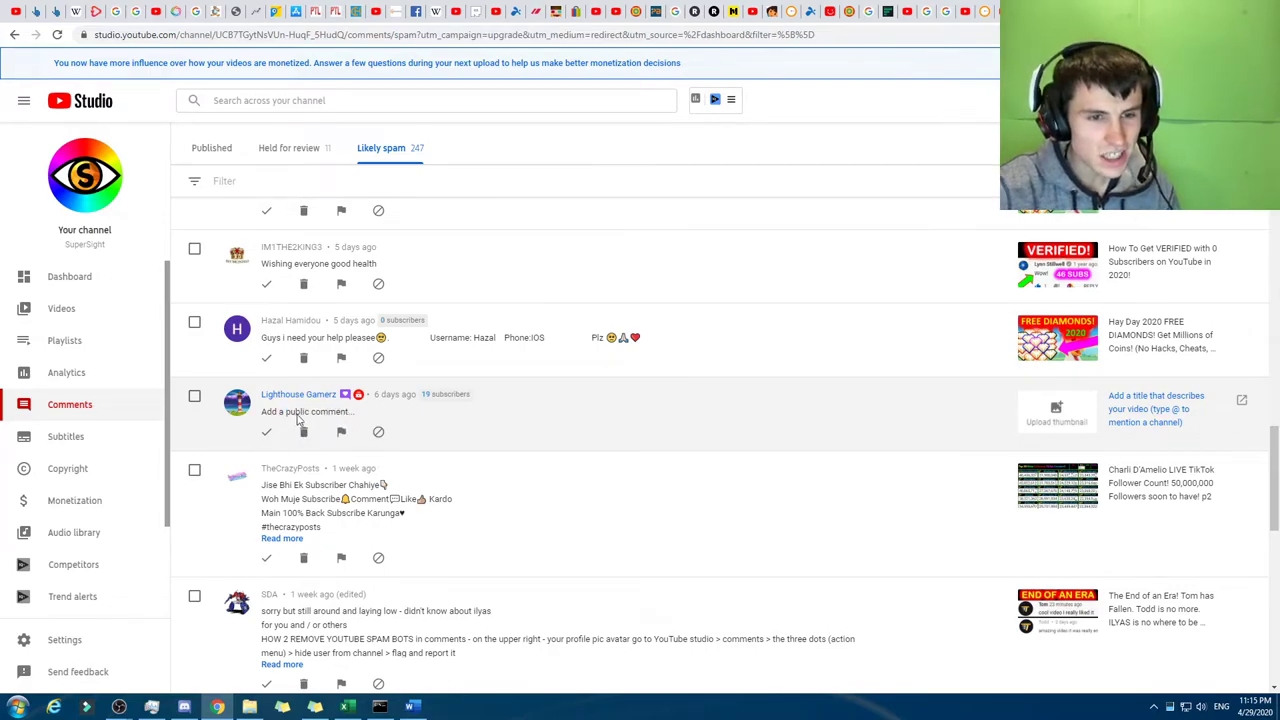
{"action": "scroll", "coordinate": [314, 443], "scroll_direction": "down", "scroll_amount": 3}
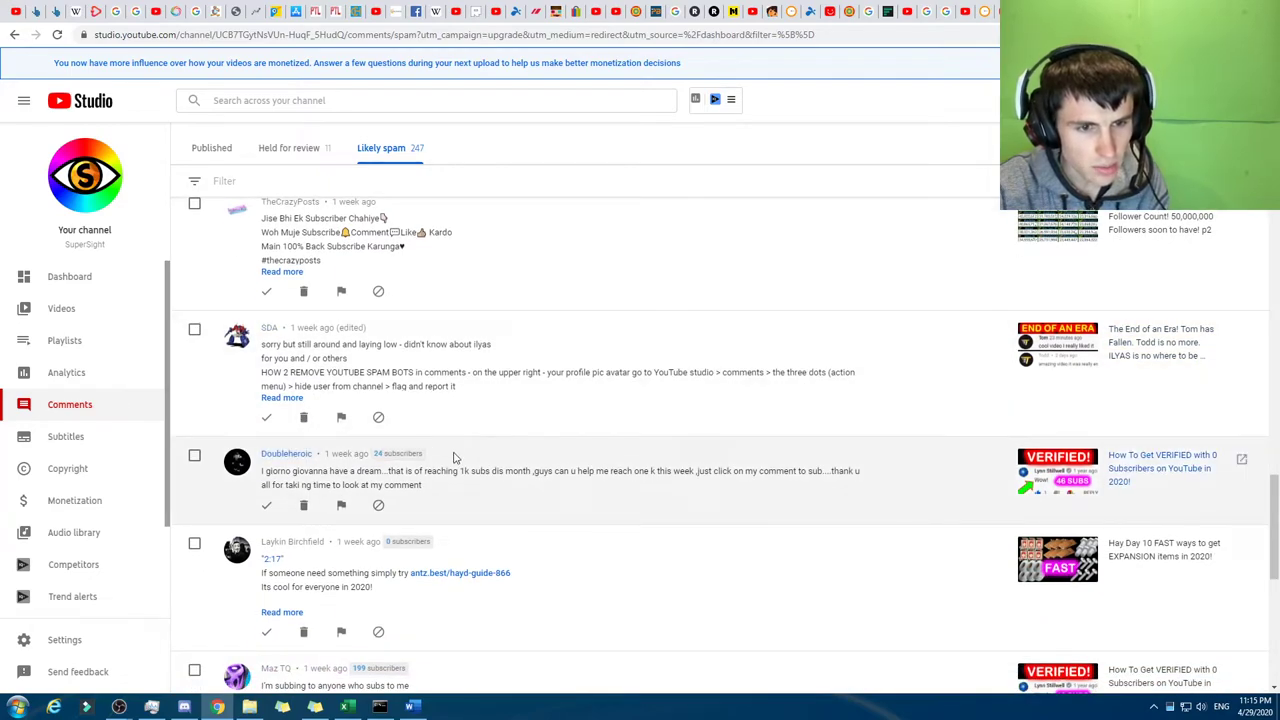
{"action": "scroll", "coordinate": [455, 459], "scroll_direction": "down", "scroll_amount": 5}
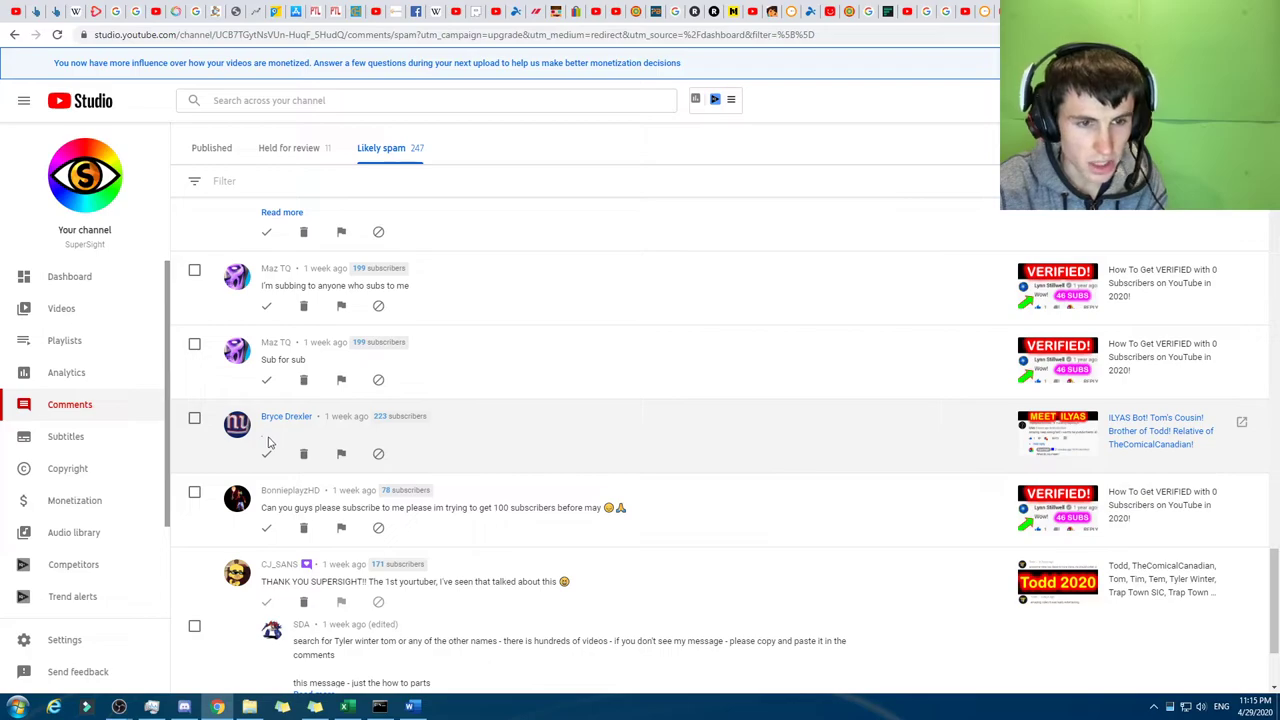
{"action": "triple_click", "coordinate": [268, 441]}
{"action": "left_click", "coordinate": [517, 431]}
Expand the long SDA comment explaining how to remove and report spam bots.
{"action": "scroll", "coordinate": [518, 431], "scroll_direction": "down", "scroll_amount": 1}
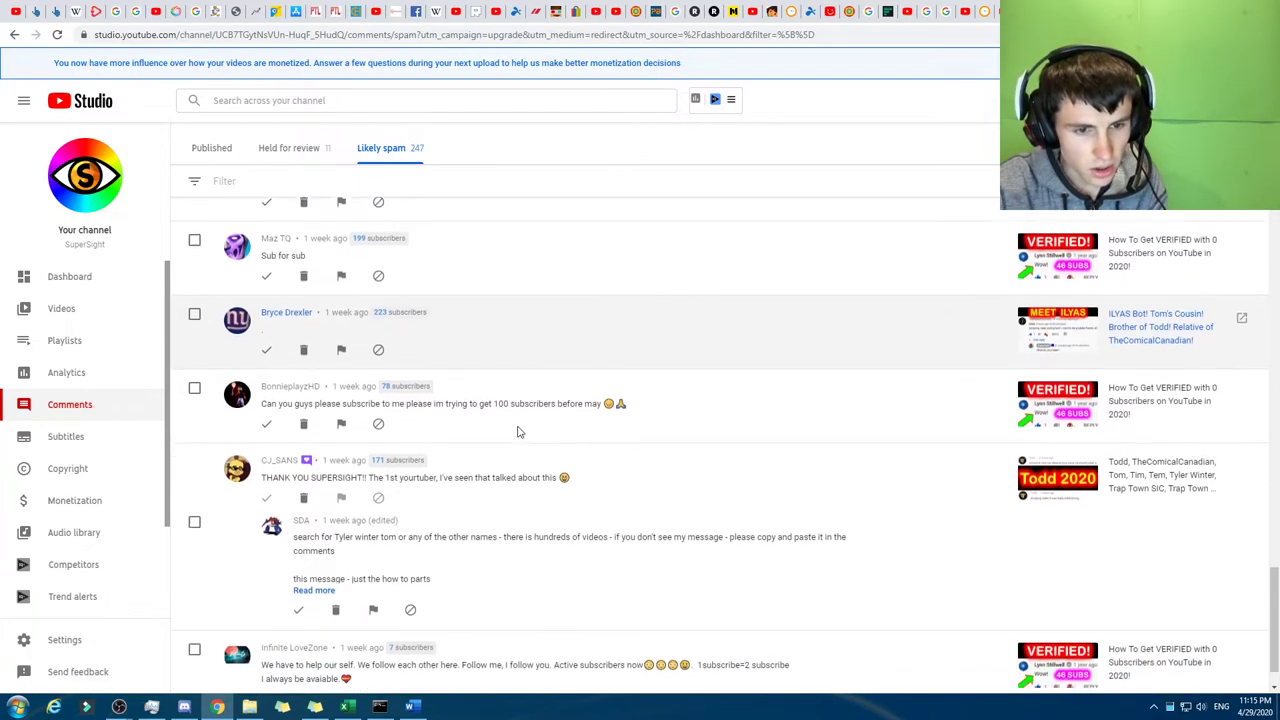
{"action": "left_click", "coordinate": [314, 561]}
{"action": "scroll", "coordinate": [340, 470], "scroll_direction": "down", "scroll_amount": 1}
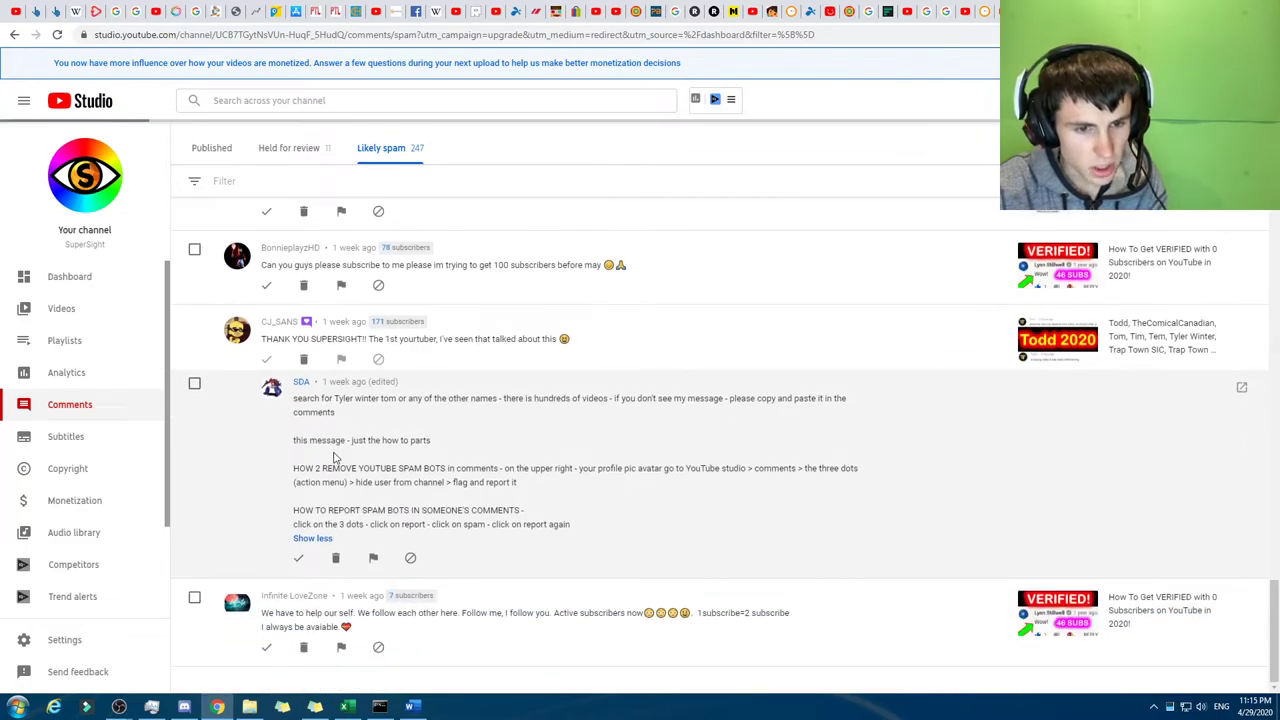
{"action": "scroll", "coordinate": [340, 400], "scroll_direction": "down", "scroll_amount": 1}
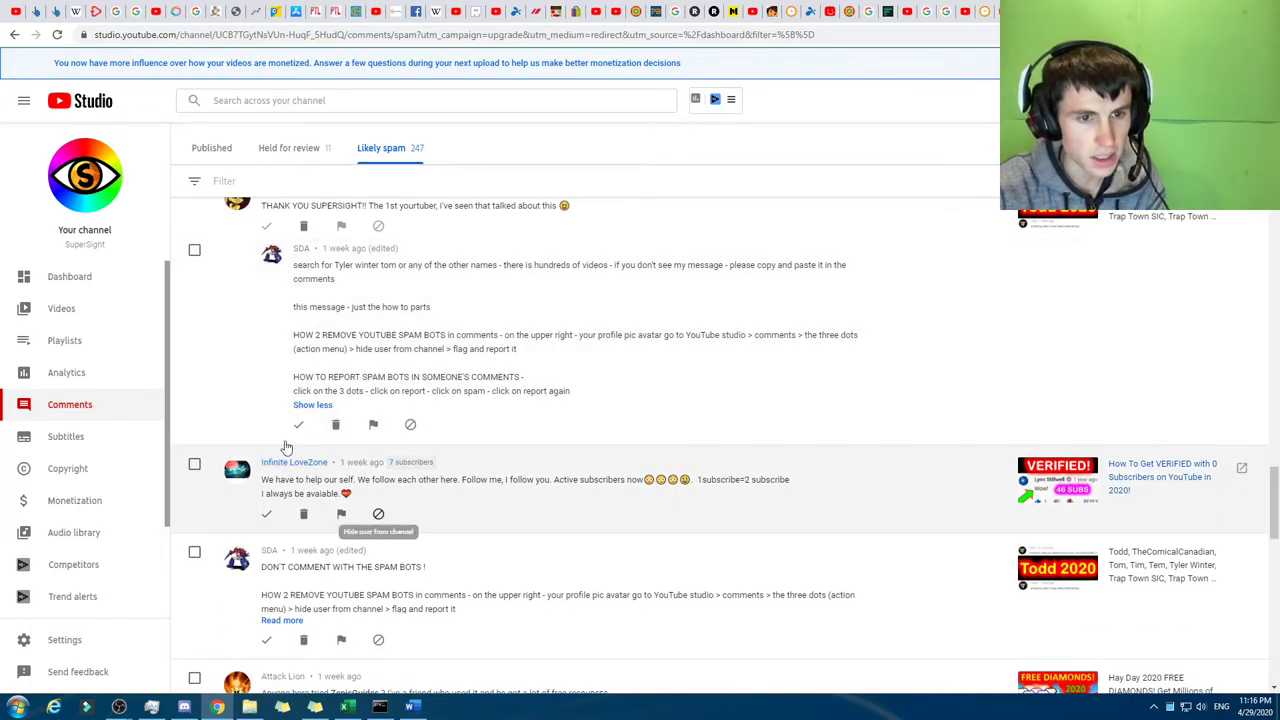
Approve the long SDA spam-bot tutorial comment, then scroll back up to 'SUB FOR SUB!'.
{"action": "left_click", "coordinate": [299, 428]}
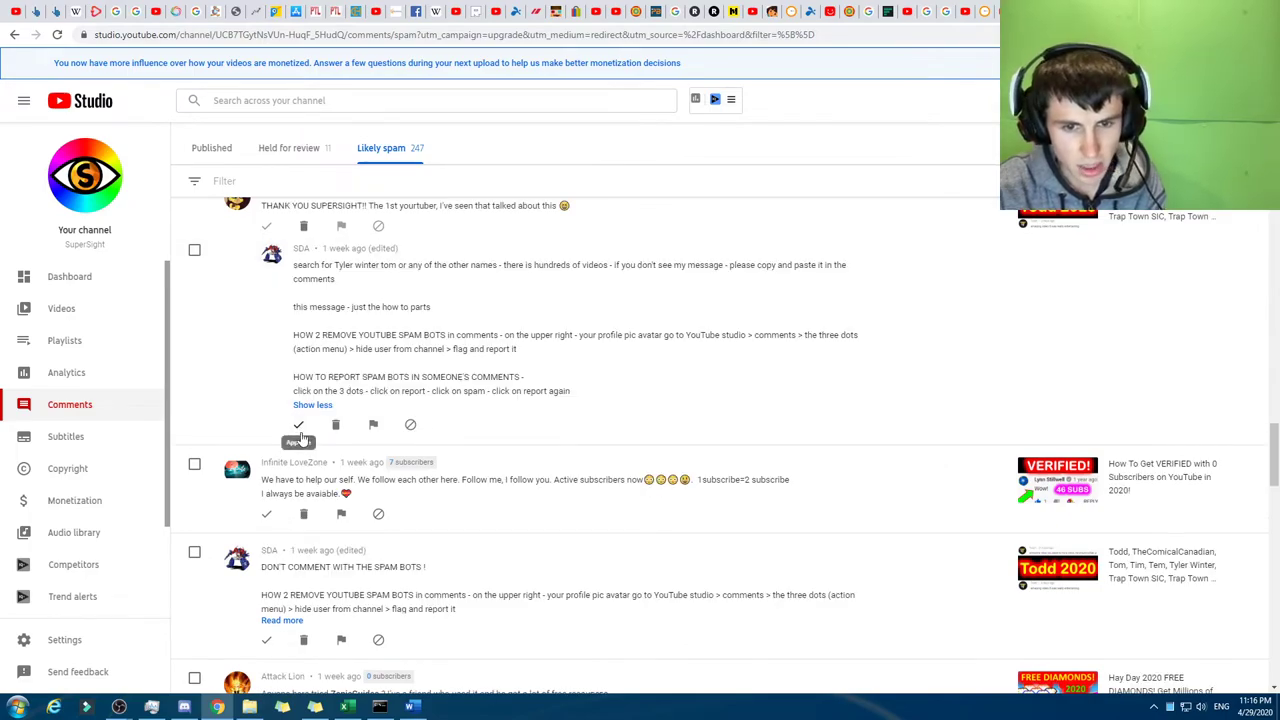
{"action": "left_click", "coordinate": [299, 428]}
{"action": "scroll", "coordinate": [494, 503], "scroll_direction": "up", "scroll_amount": 6}
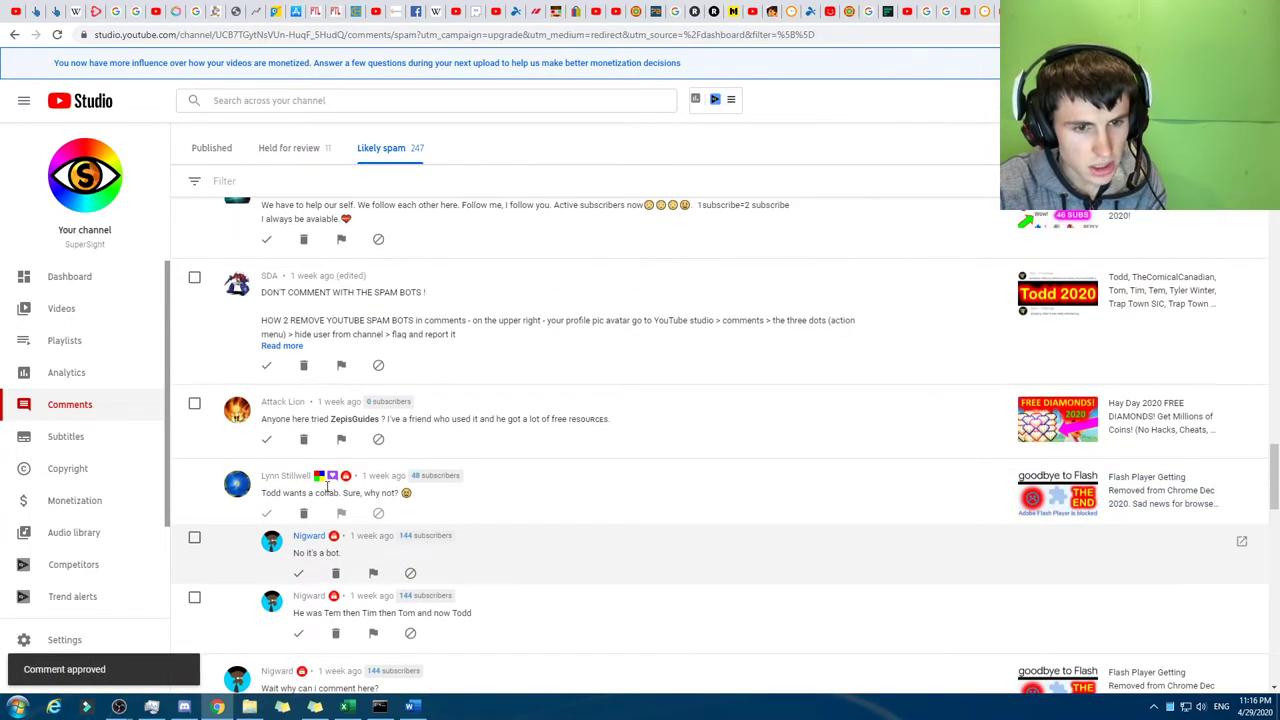
{"action": "scroll", "coordinate": [494, 503], "scroll_direction": "down", "scroll_amount": 8}
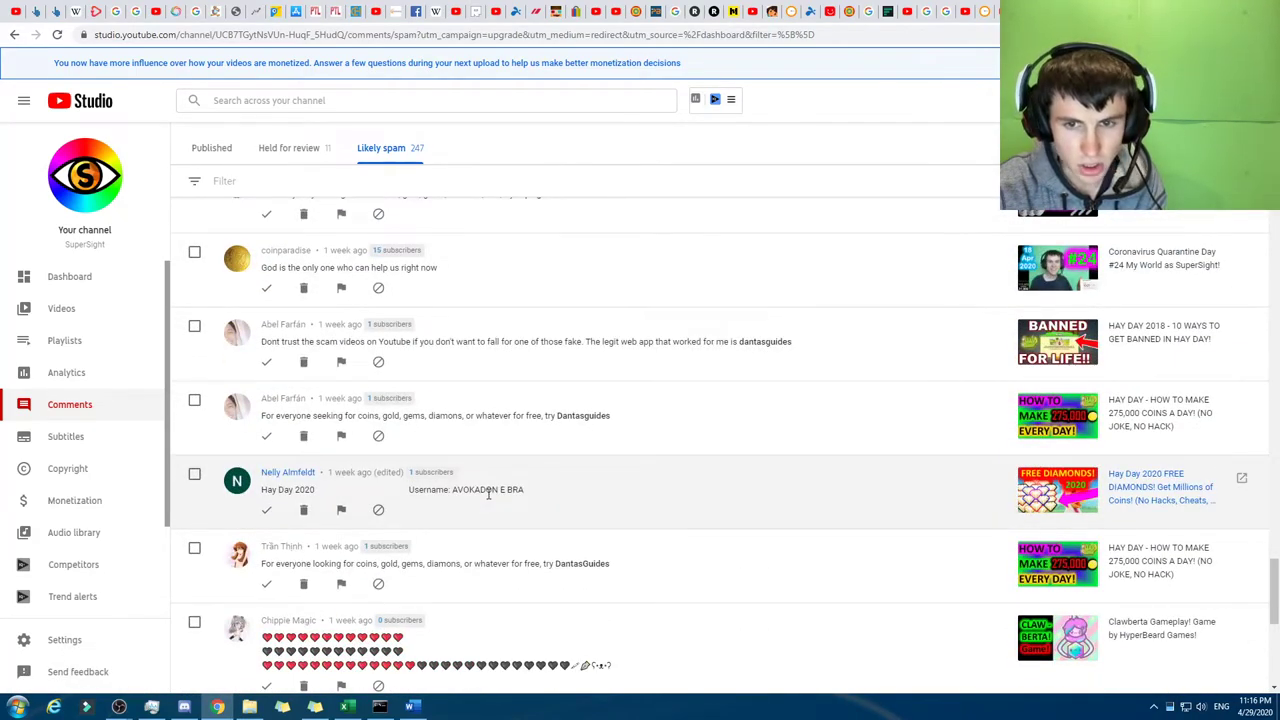
{"action": "scroll", "coordinate": [489, 494], "scroll_direction": "down", "scroll_amount": 5}
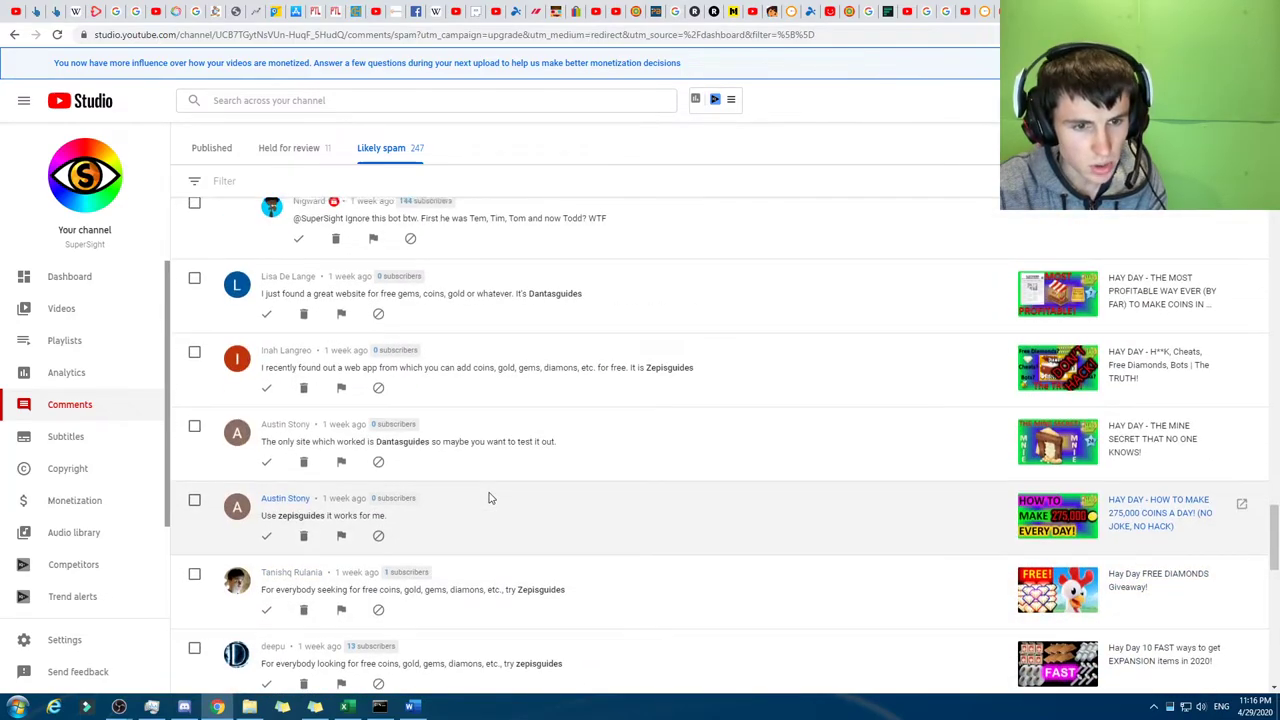
{"action": "scroll", "coordinate": [489, 498], "scroll_direction": "up", "scroll_amount": 10}
{"action": "scroll", "coordinate": [484, 496], "scroll_direction": "up", "scroll_amount": 12}
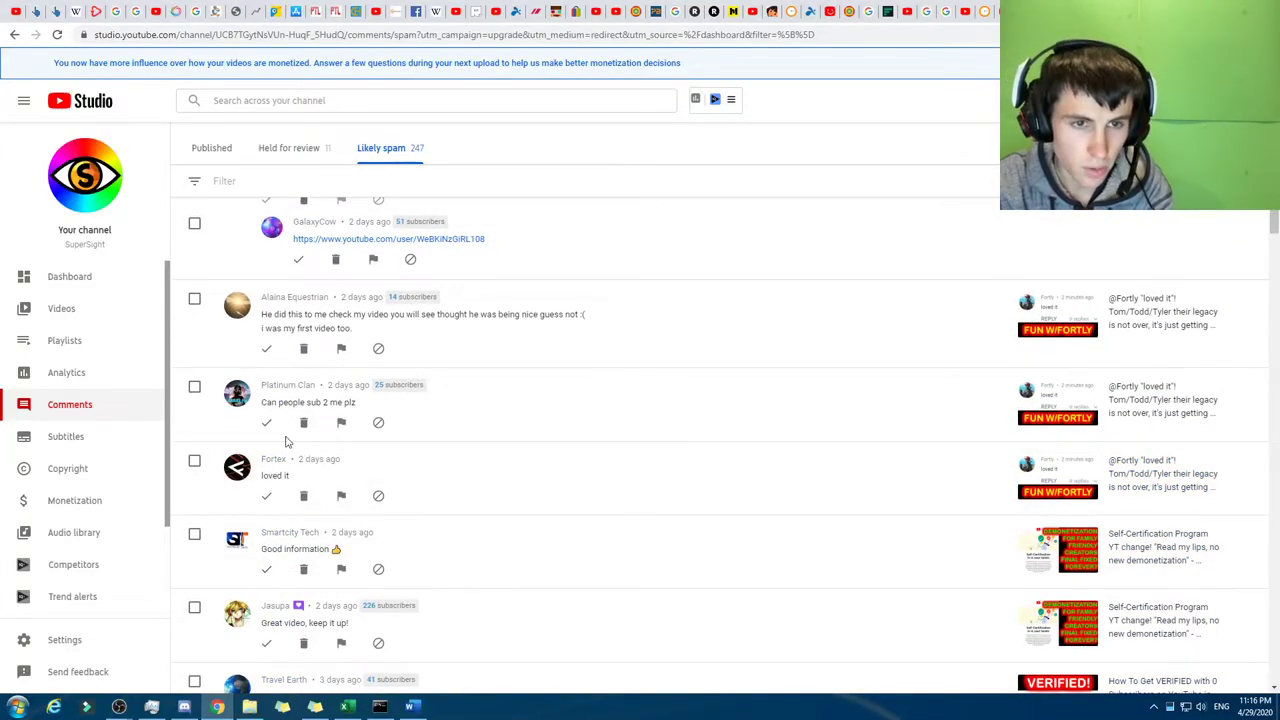
{"action": "scroll", "coordinate": [432, 403], "scroll_direction": "up", "scroll_amount": 3}
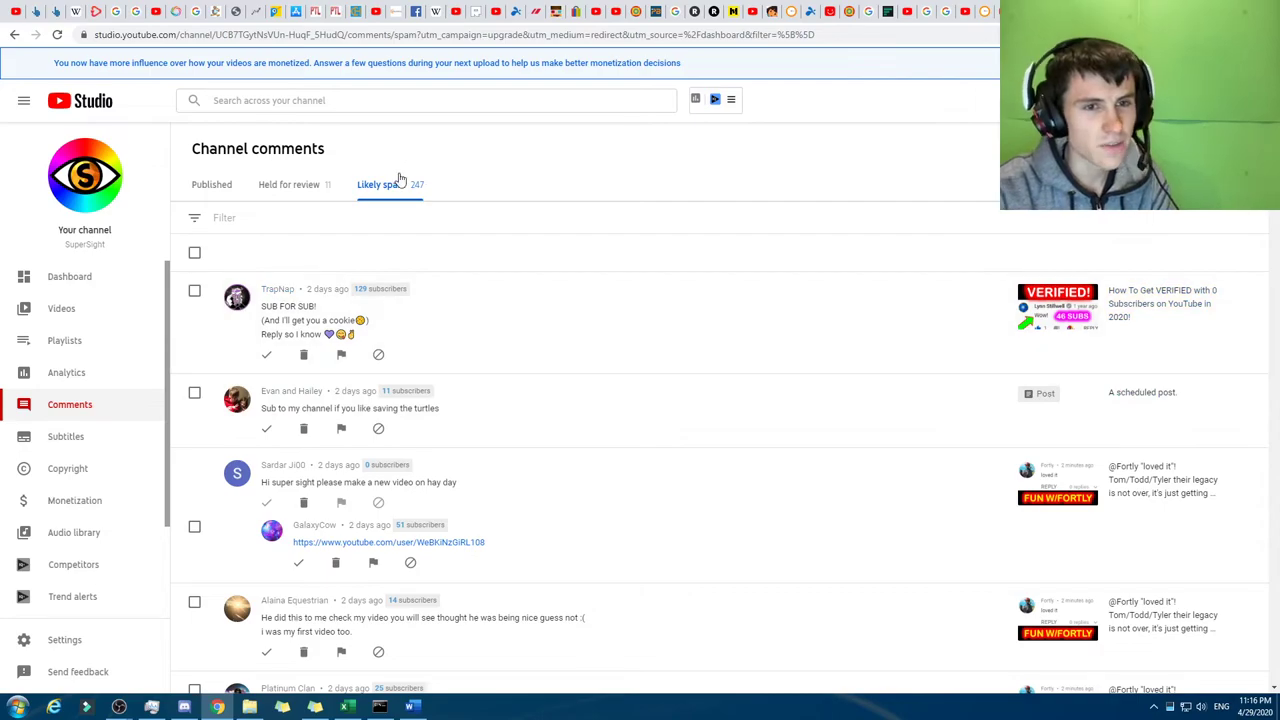
Scroll the Likely spam list to find the 'He did this to me check my video' comment.
{"action": "scroll", "coordinate": [475, 193], "scroll_direction": "down", "scroll_amount": 4}
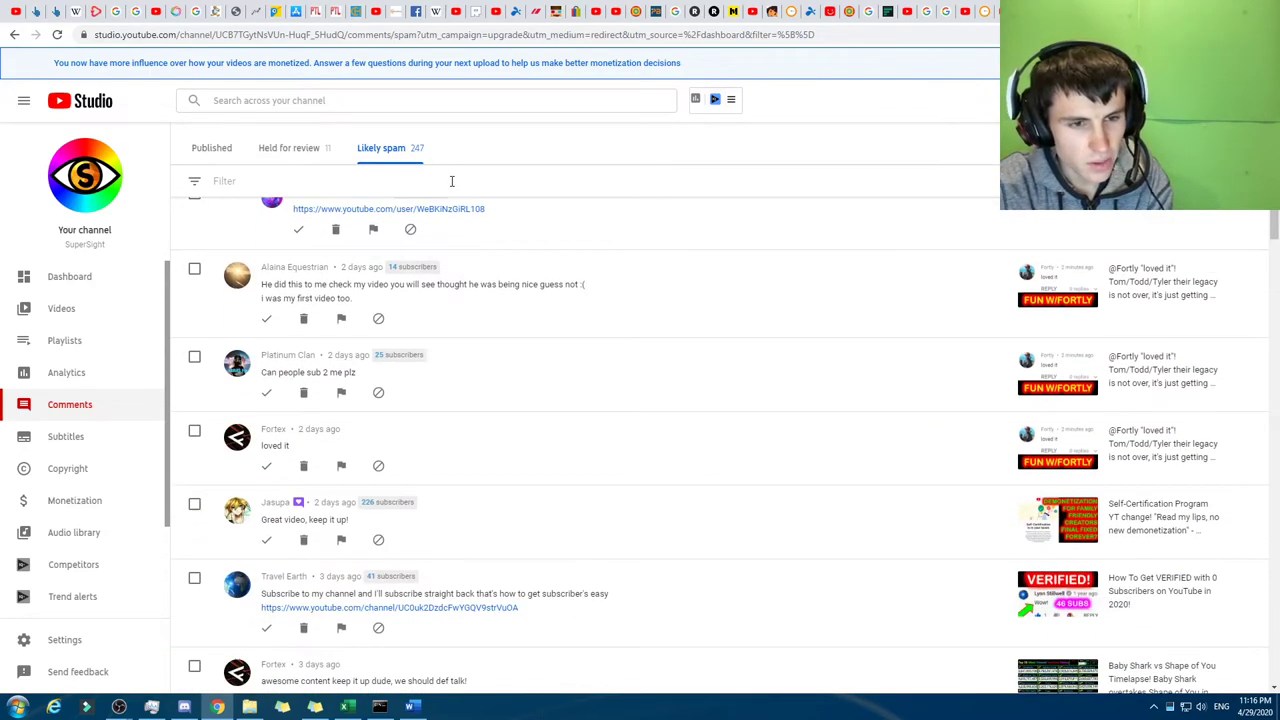
{"action": "scroll", "coordinate": [452, 185], "scroll_direction": "up", "scroll_amount": 4}
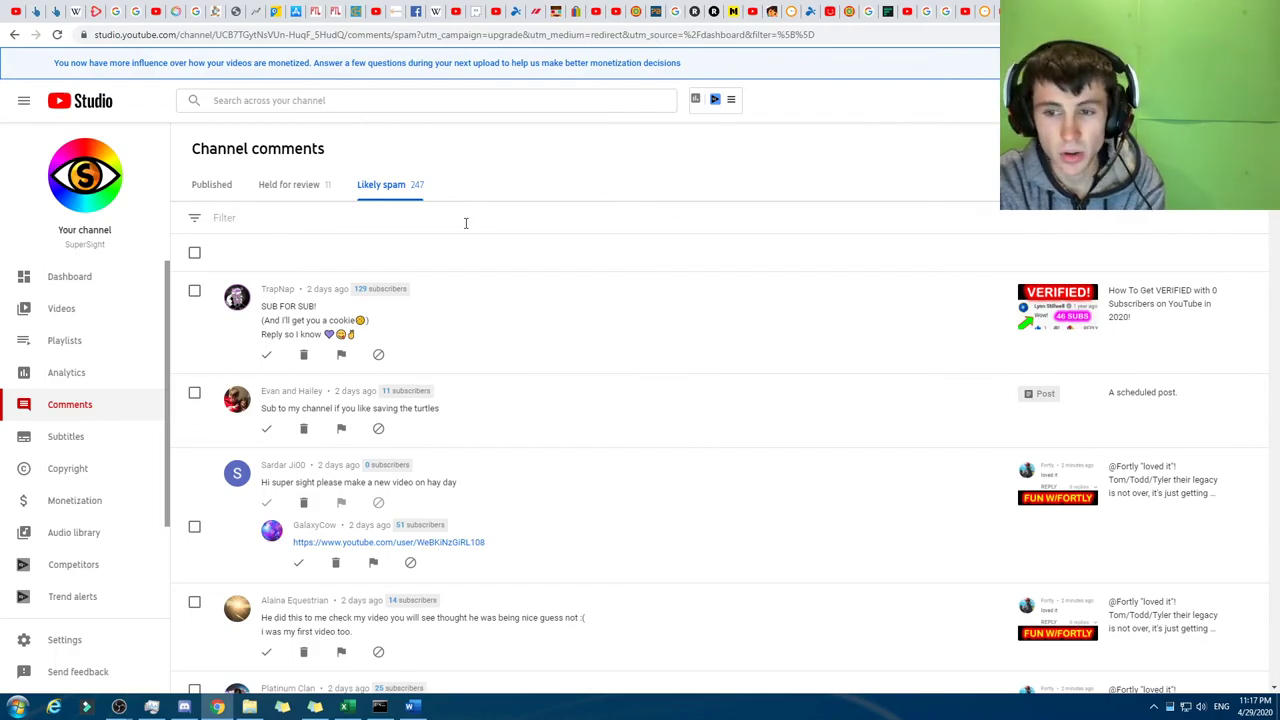
{"action": "scroll", "coordinate": [465, 230], "scroll_direction": "down", "scroll_amount": 1}
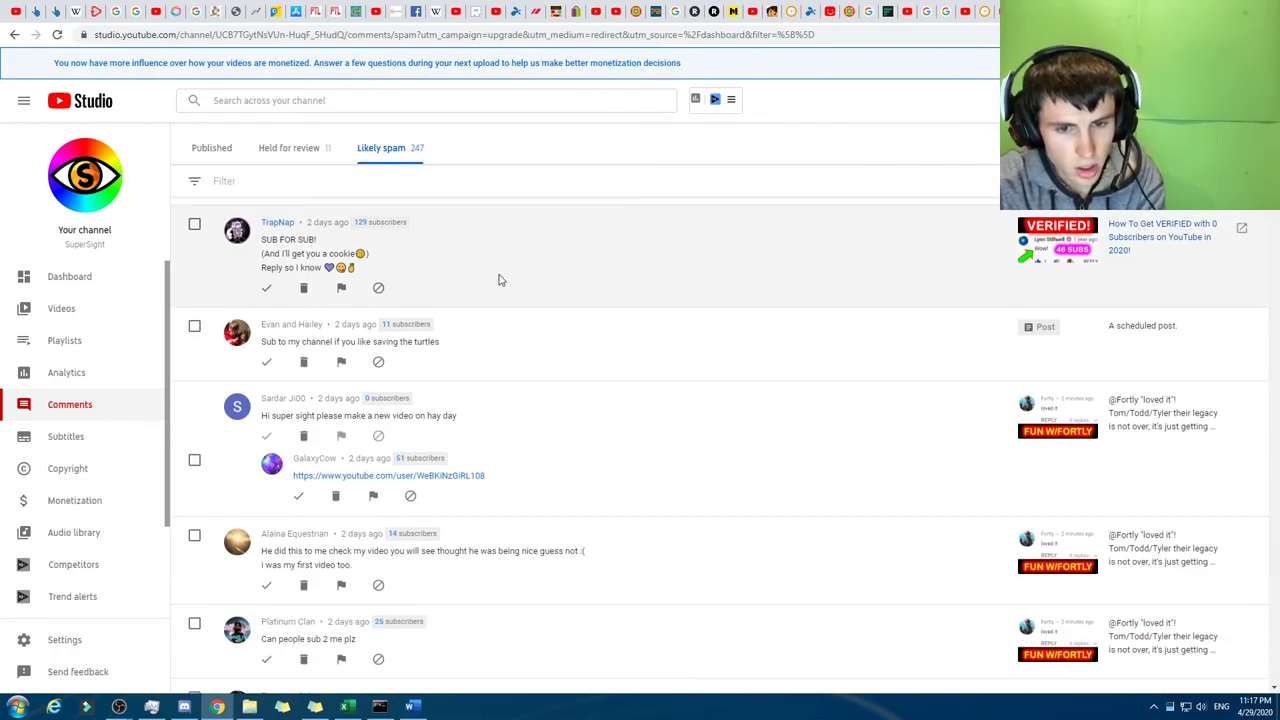
{"action": "scroll", "coordinate": [482, 268], "scroll_direction": "up", "scroll_amount": 1}
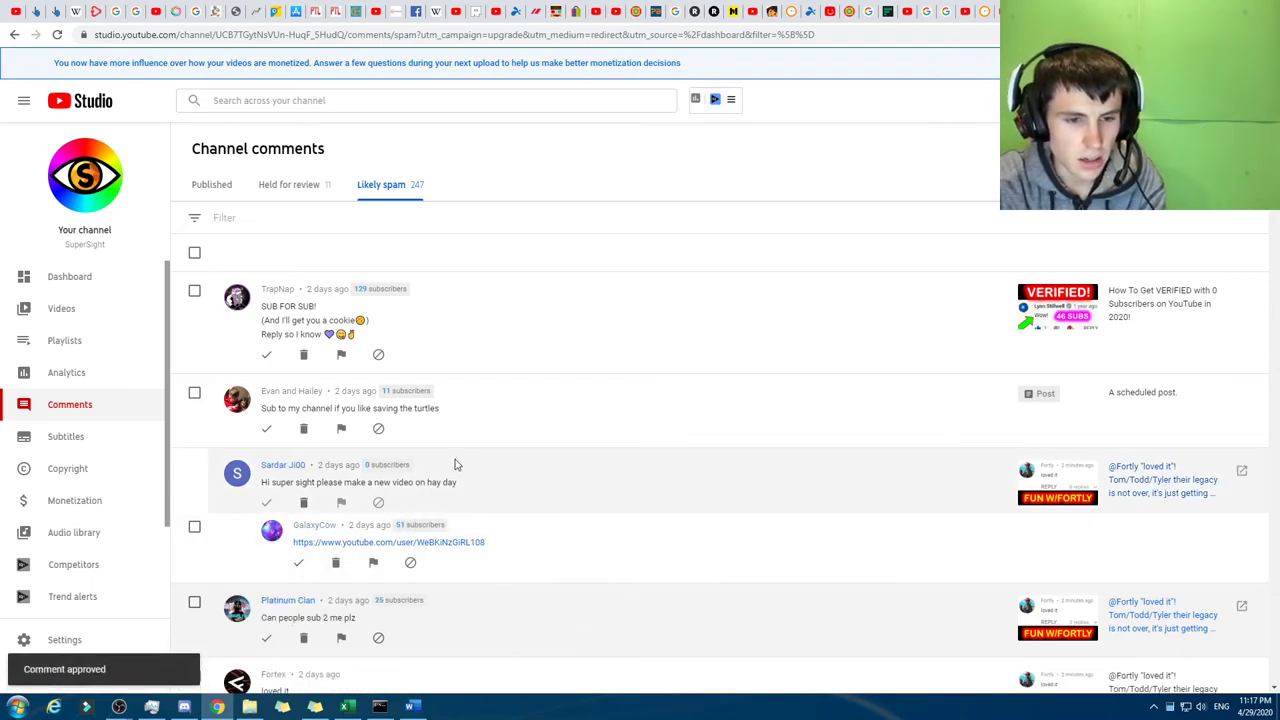
{"action": "scroll", "coordinate": [500, 460], "scroll_direction": "down", "scroll_amount": 2}
{"action": "scroll", "coordinate": [510, 425], "scroll_direction": "up", "scroll_amount": 2}
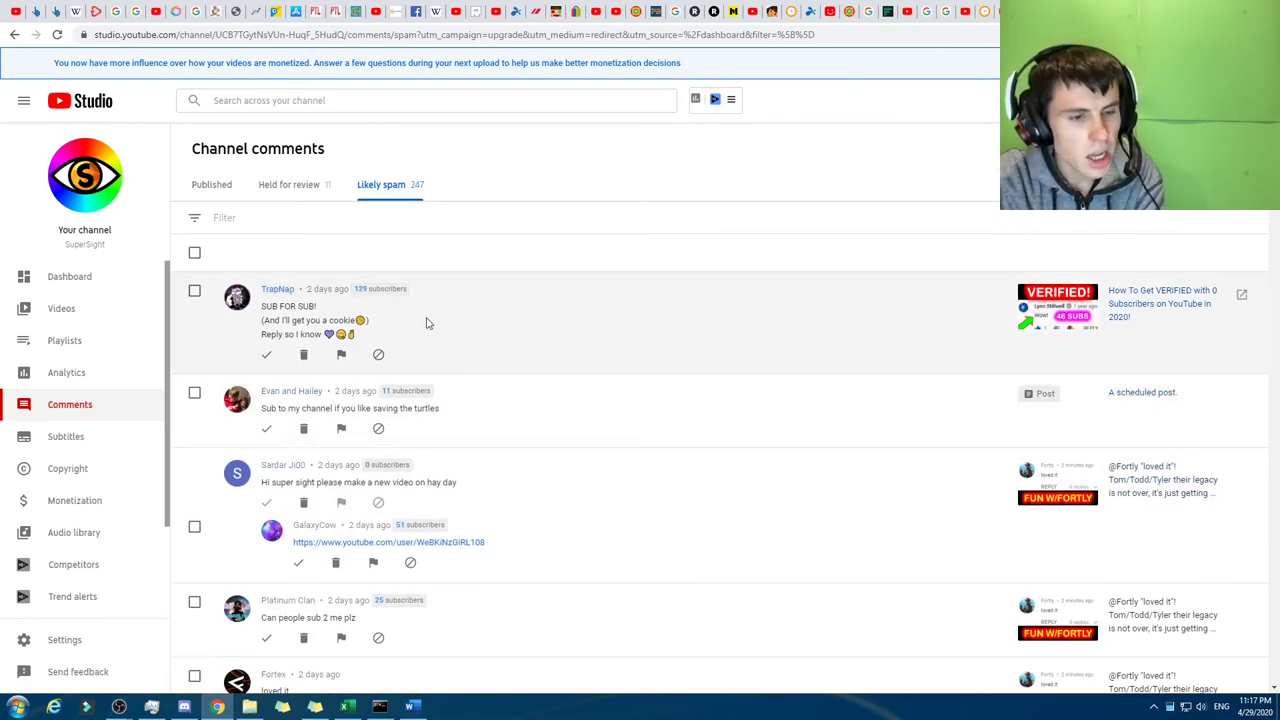